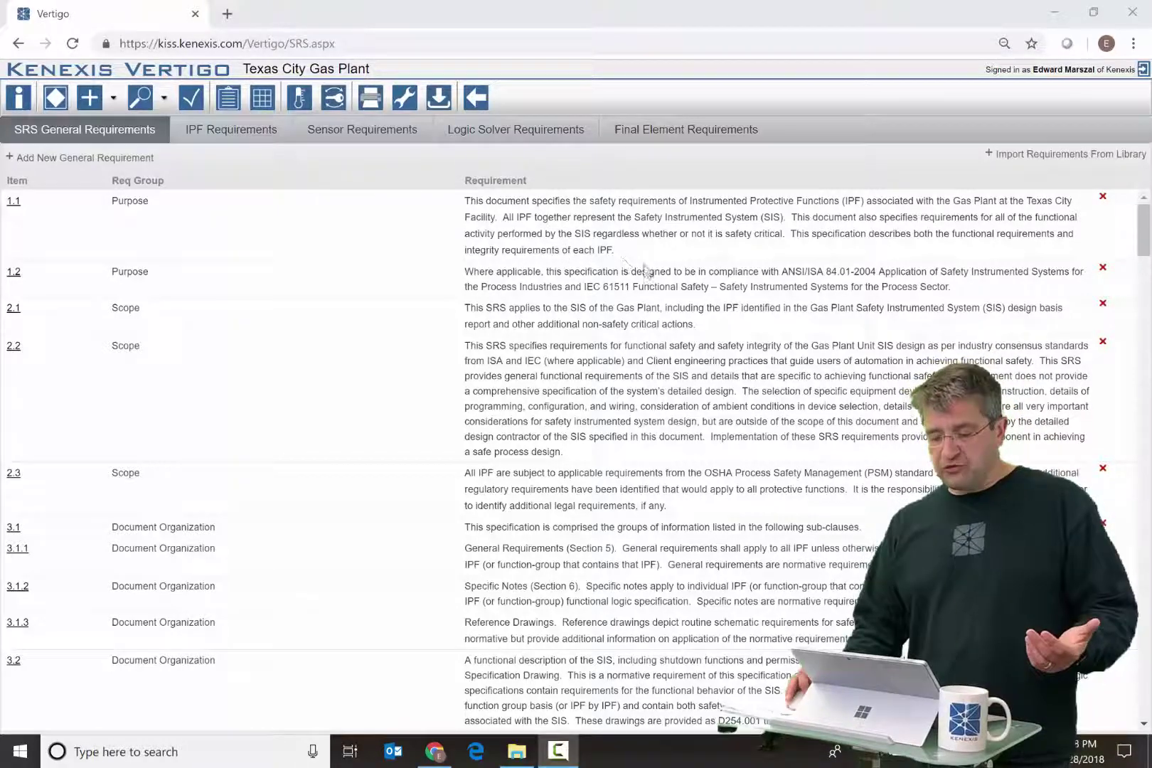
Review the SRS general requirements list, examining the logic solver, final control element and diagnostic testing clauses in section 5.
scroll(626, 299, "down", 15)
scroll(629, 319, "down", 7)
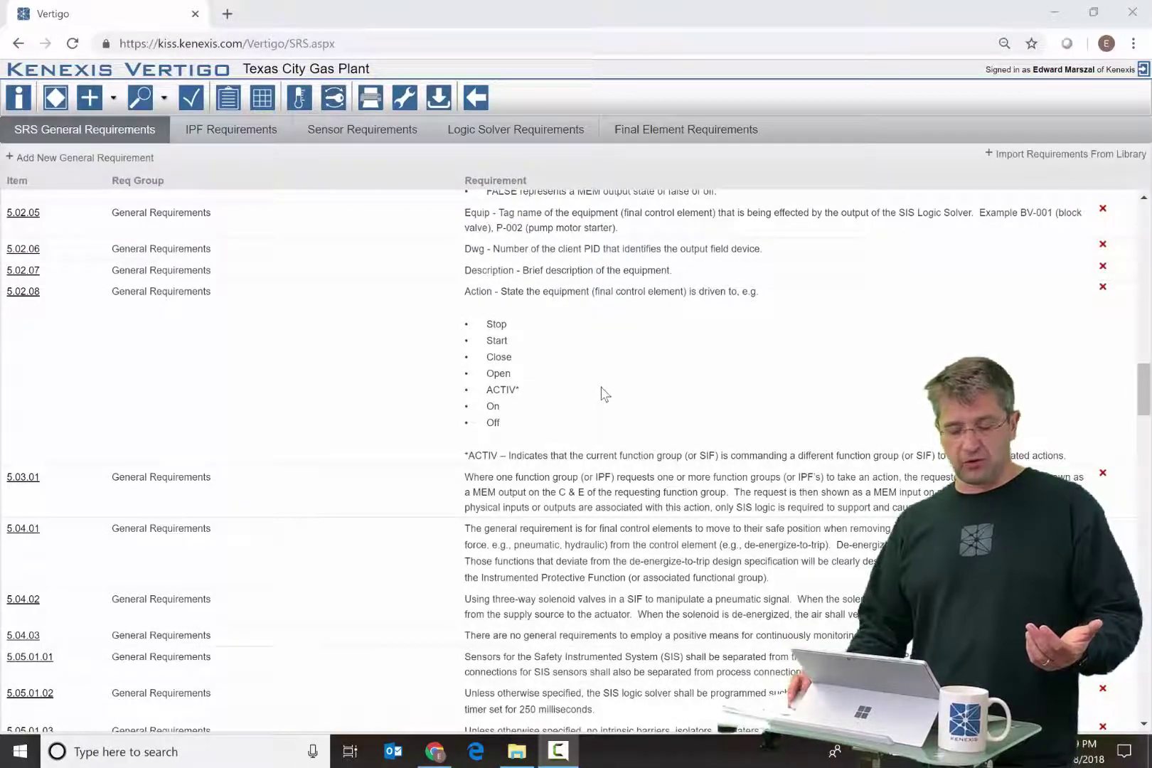
scroll(602, 393, "down", 11)
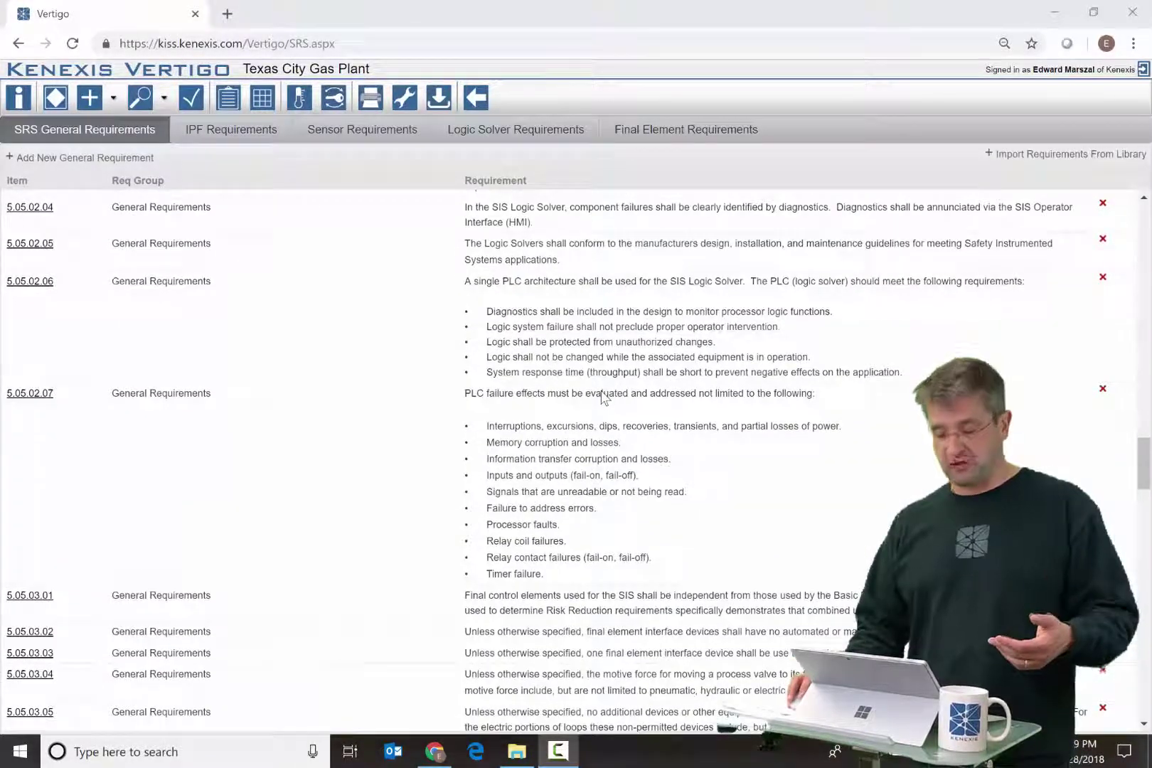
scroll(605, 393, "down", 3)
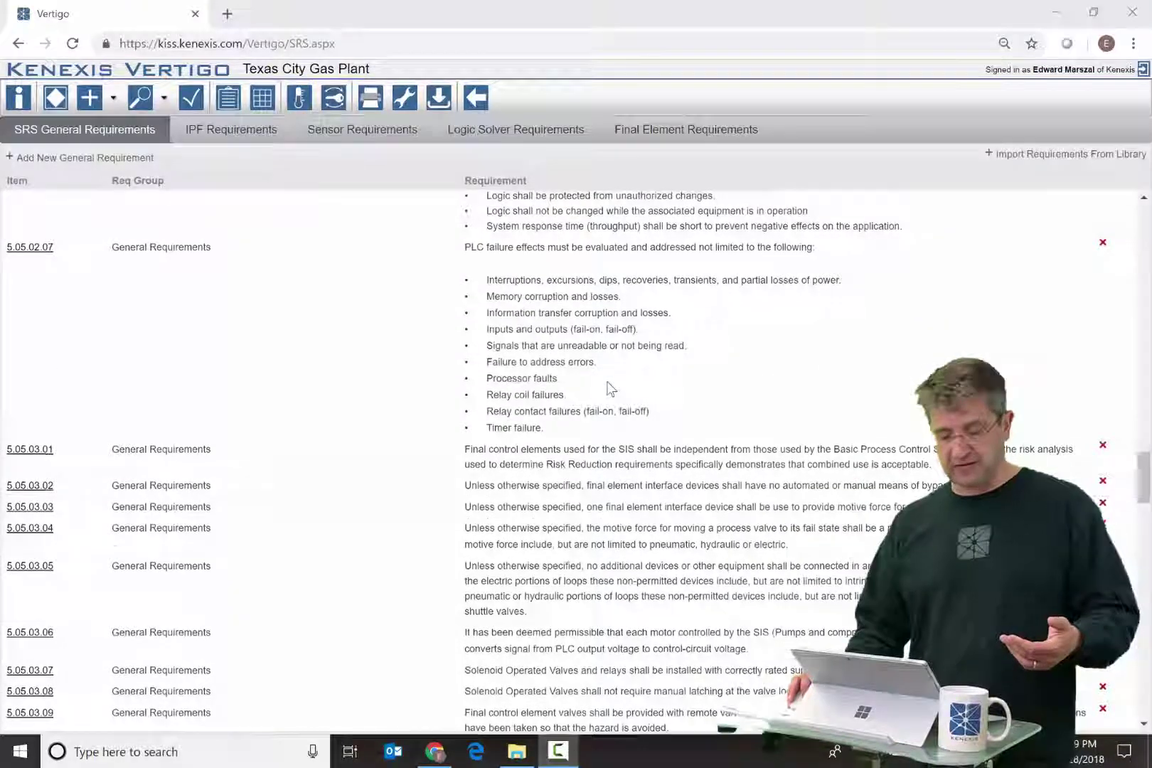
scroll(608, 388, "up", 4)
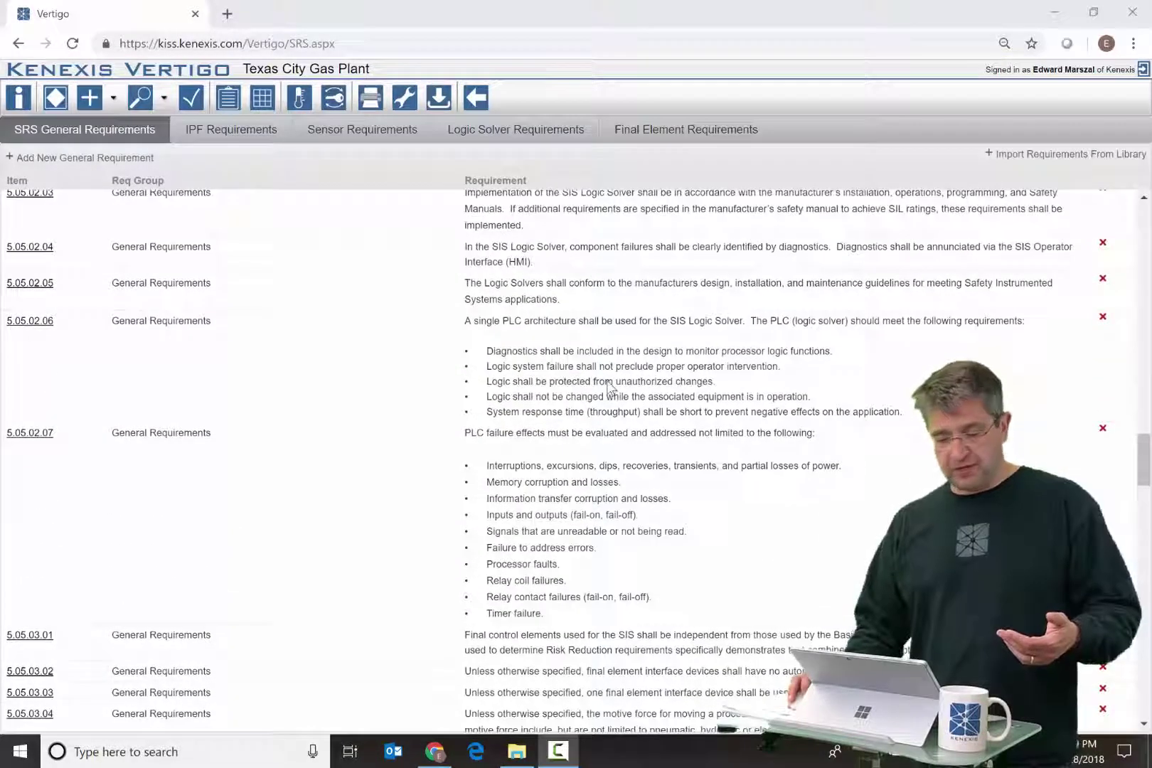
scroll(609, 387, "up", 1)
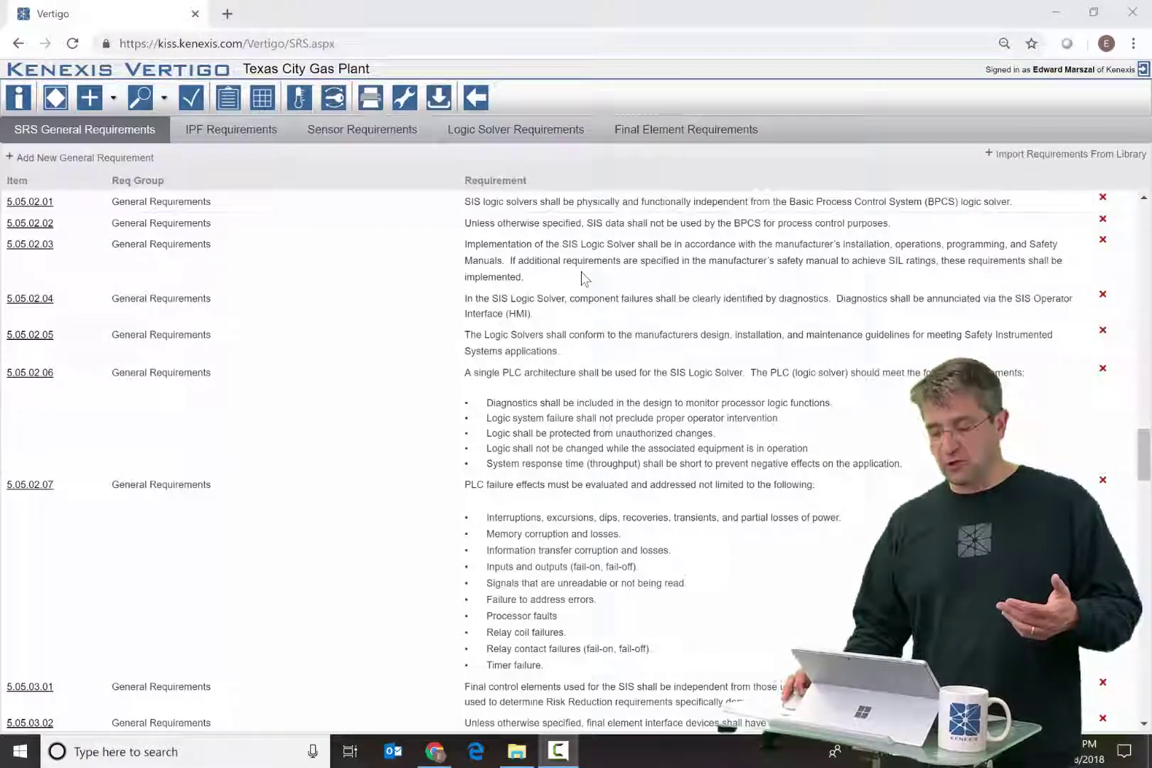
scroll(583, 277, "down", 4)
scroll(580, 288, "down", 3)
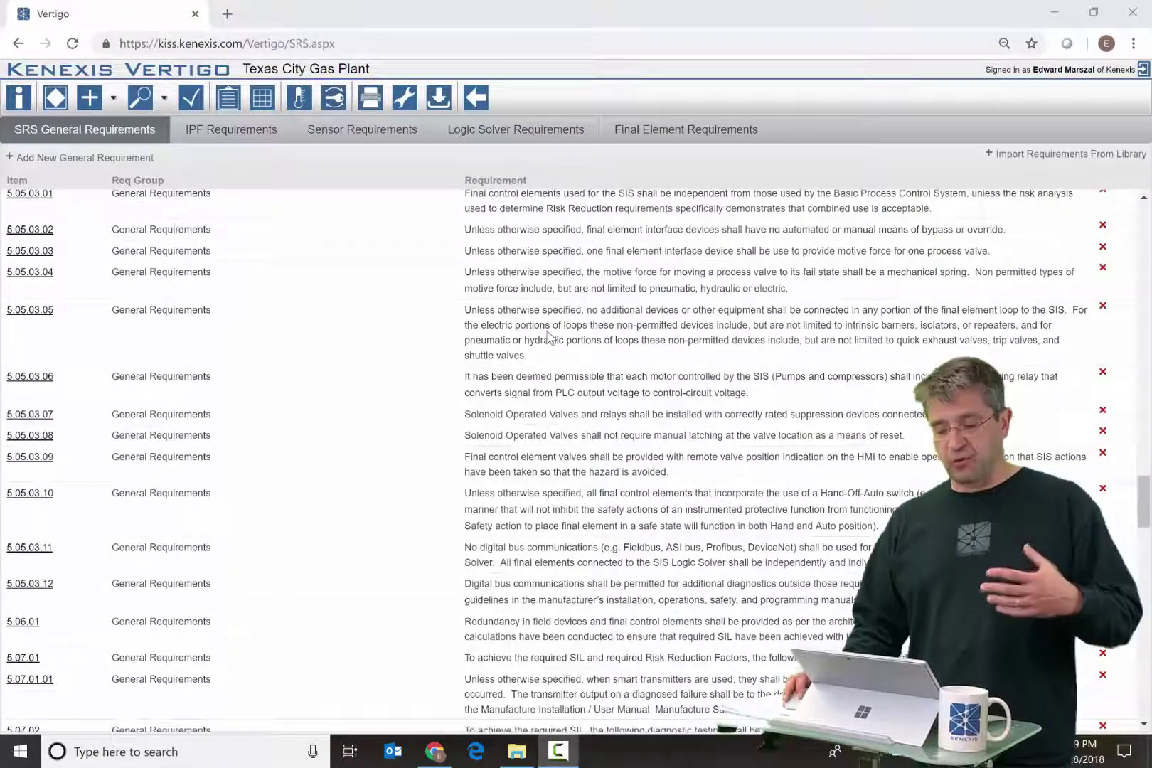
scroll(546, 337, "down", 3)
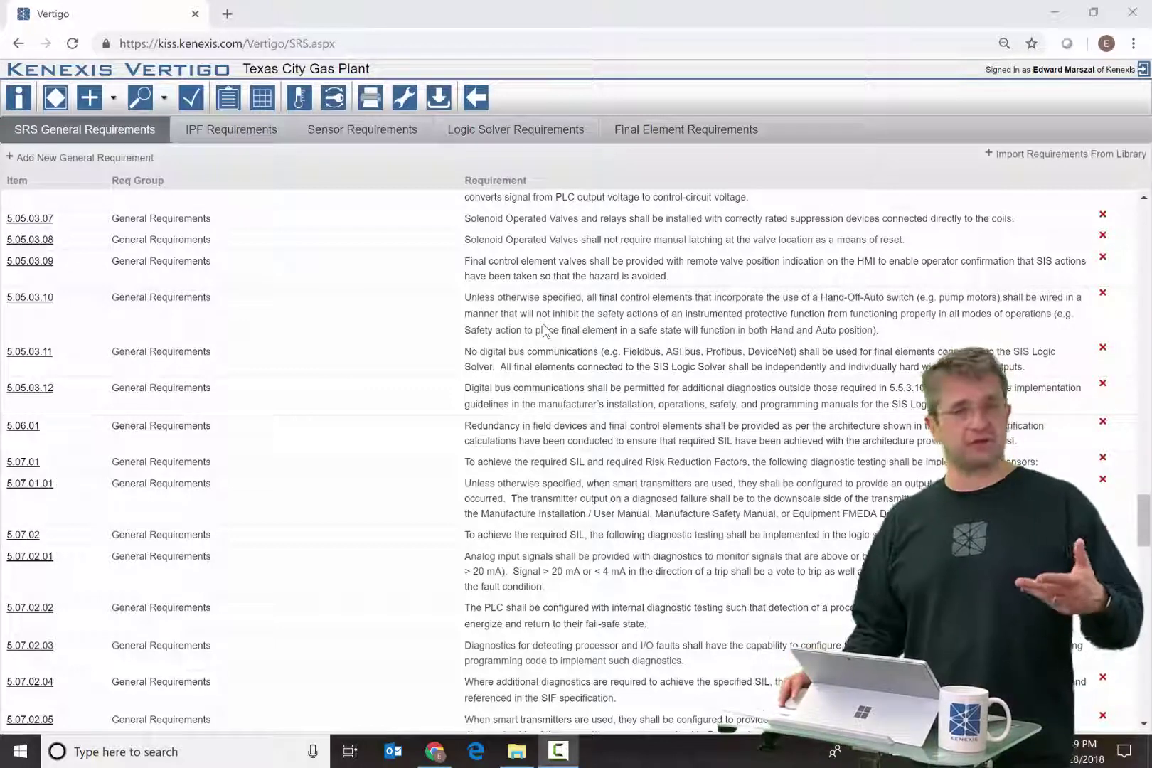
scroll(534, 270, "up", 2)
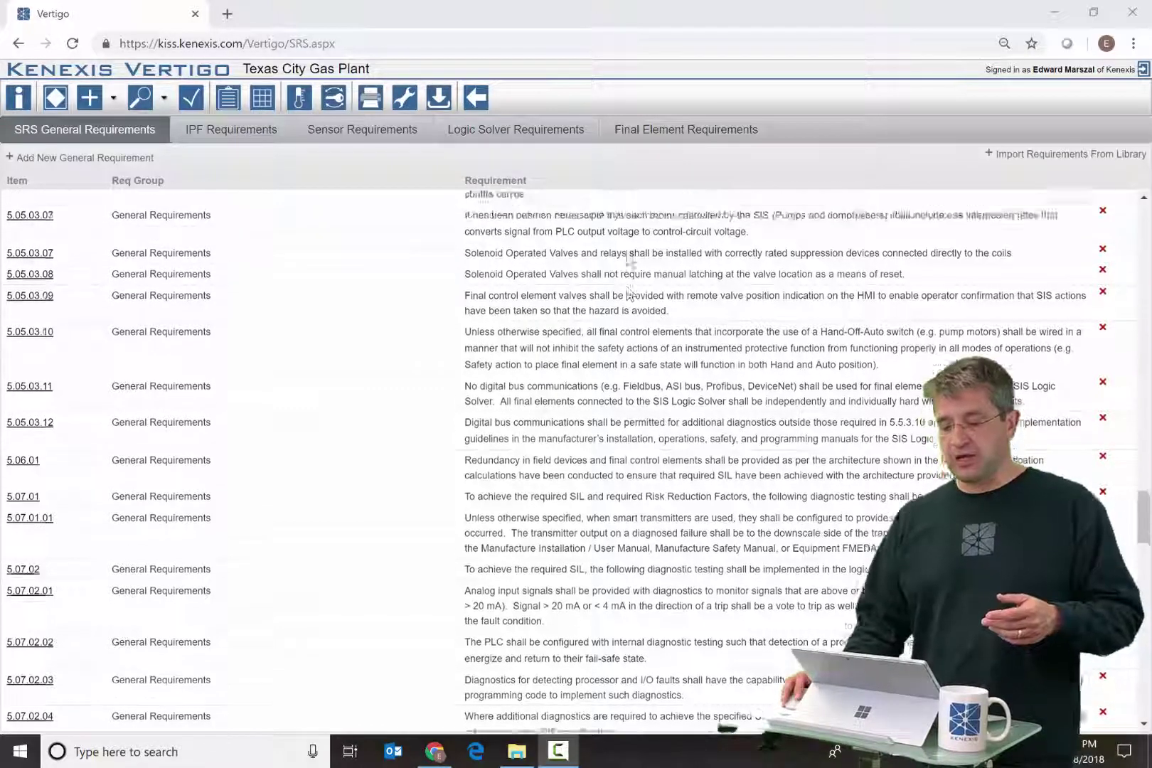
scroll(535, 270, "up", 4)
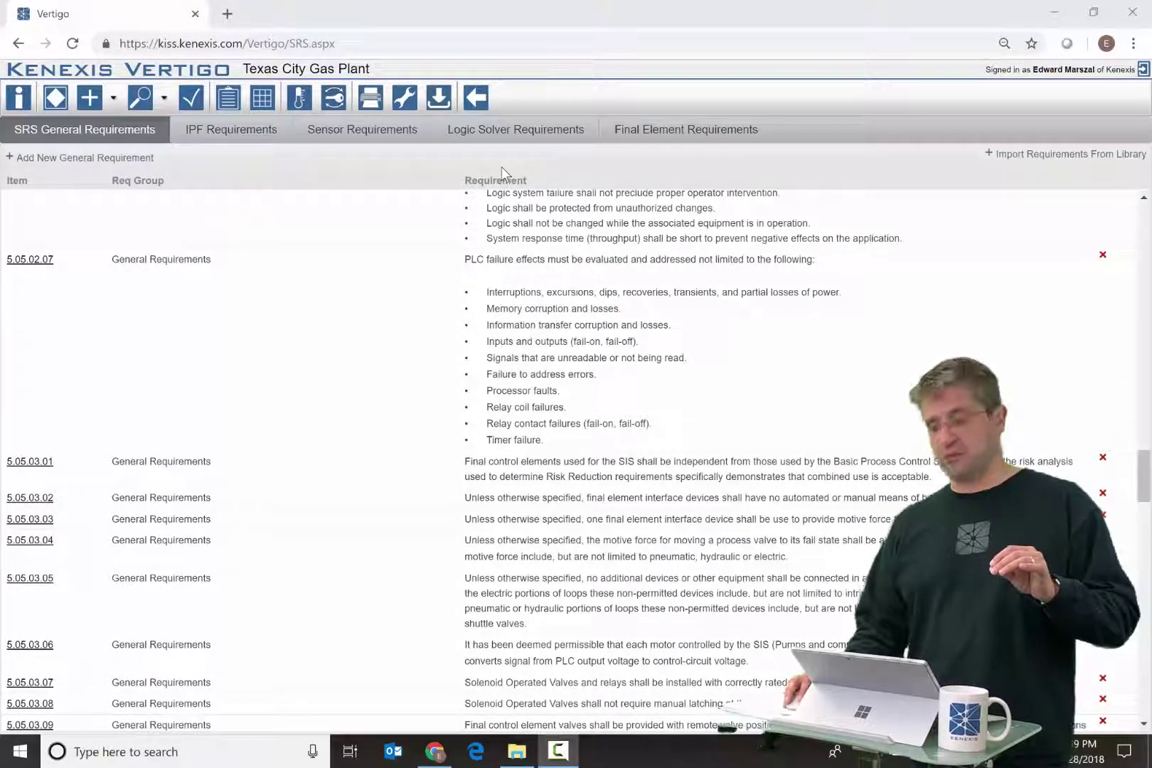
Try the library import of SRS requirements with the Kenexis Standard library and the Standard requirement list, and cancel it.
left_click(1026, 157)
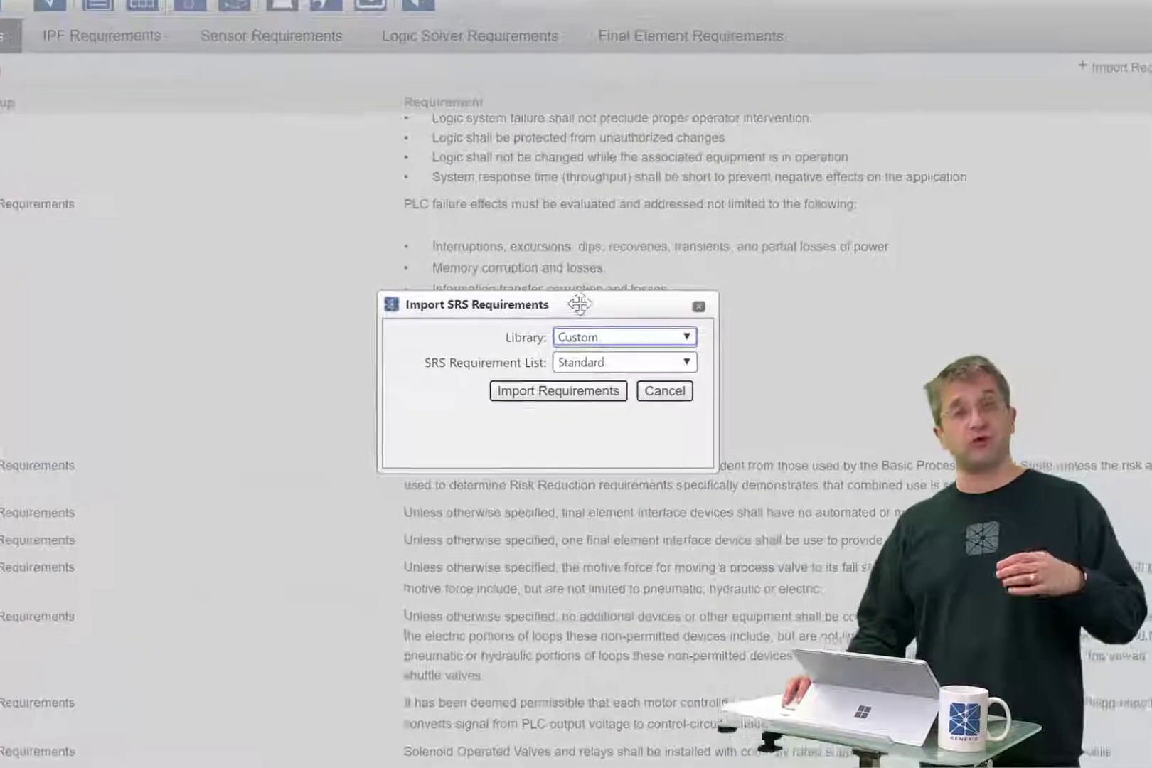
left_click_drag(601, 335, 557, 276)
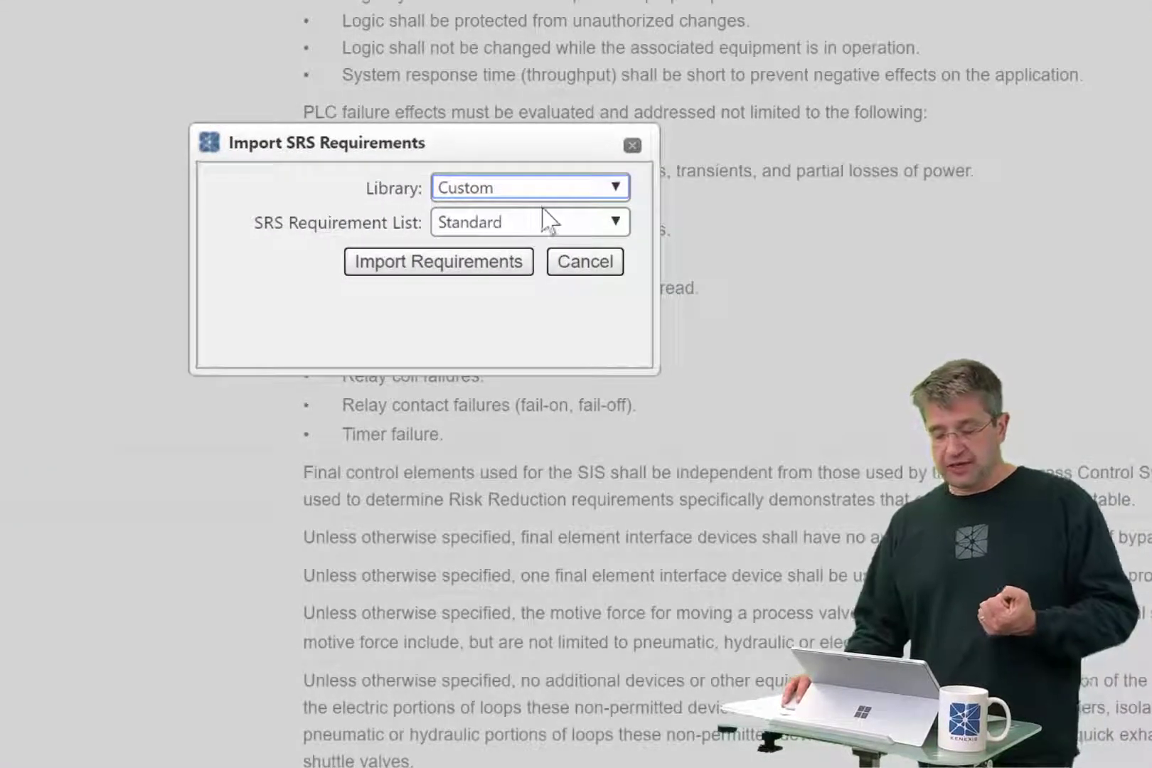
left_click(593, 194)
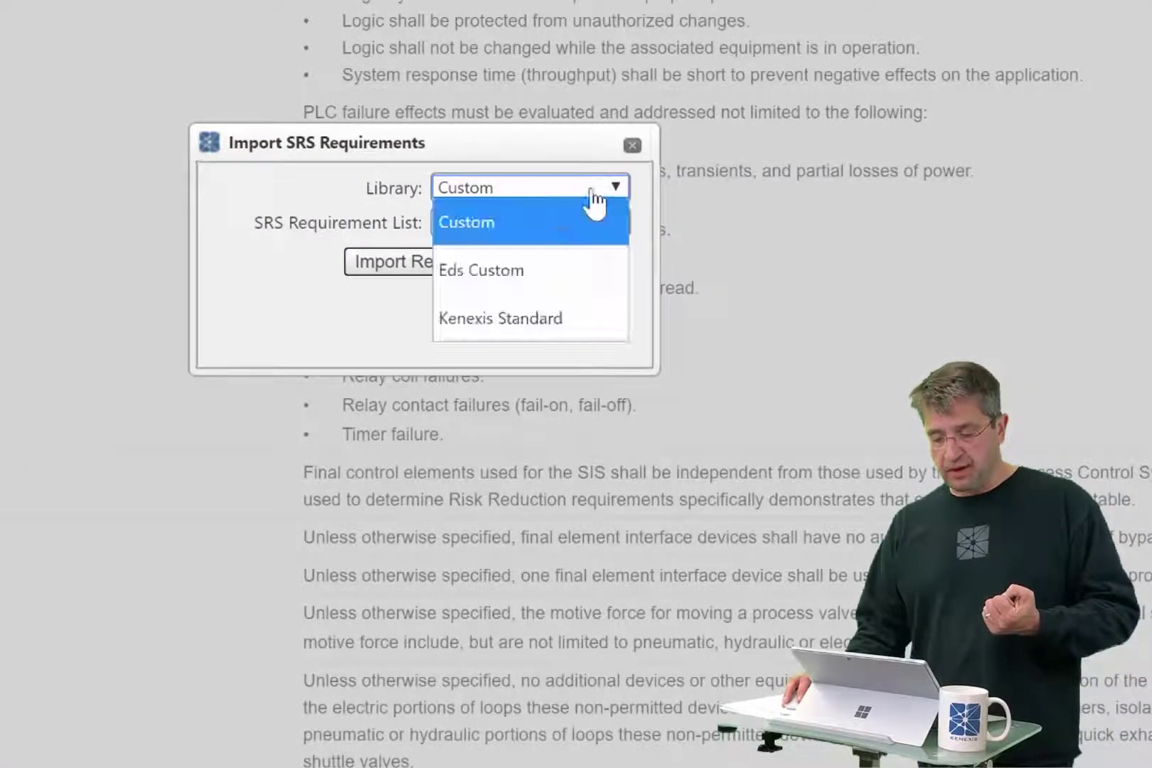
left_click(548, 320)
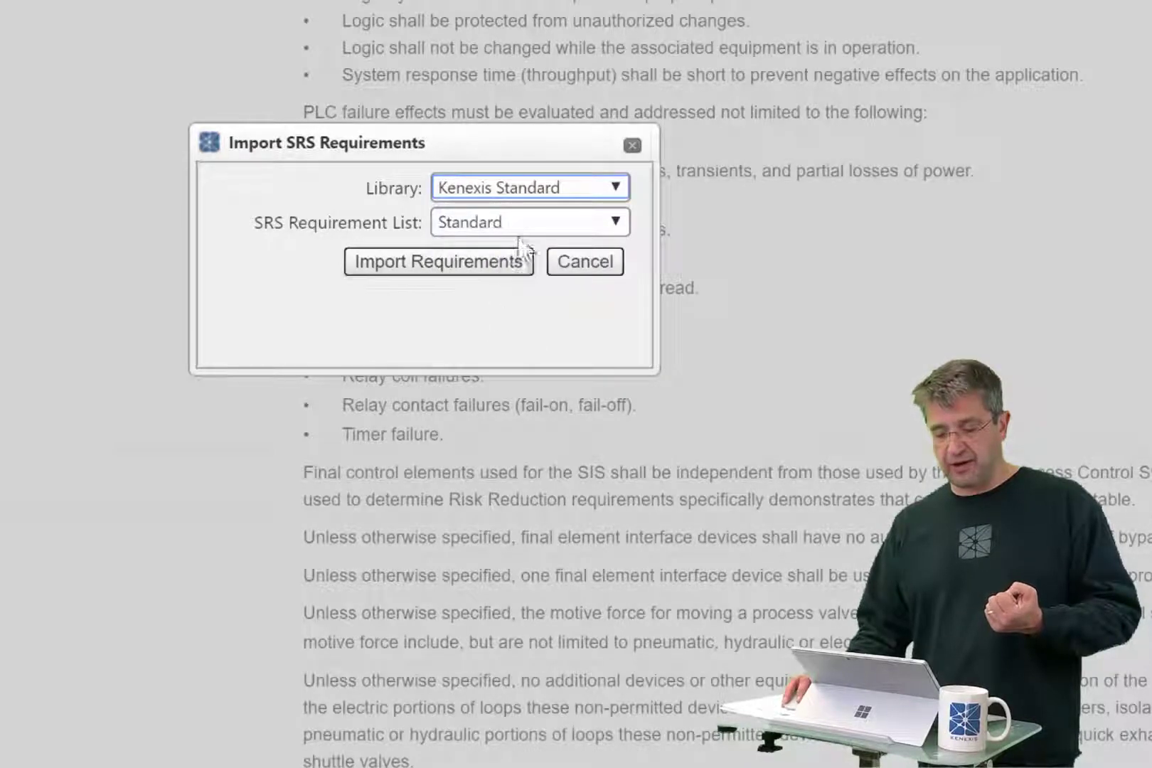
left_click(551, 229)
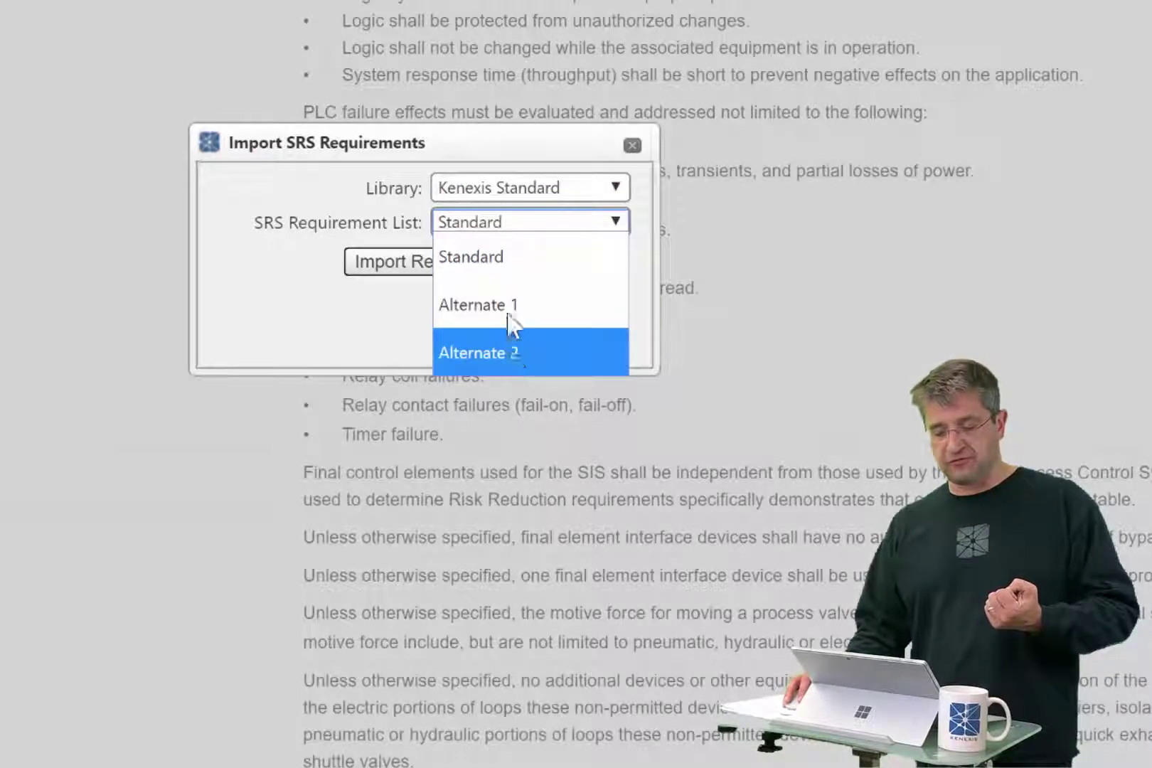
left_click(513, 264)
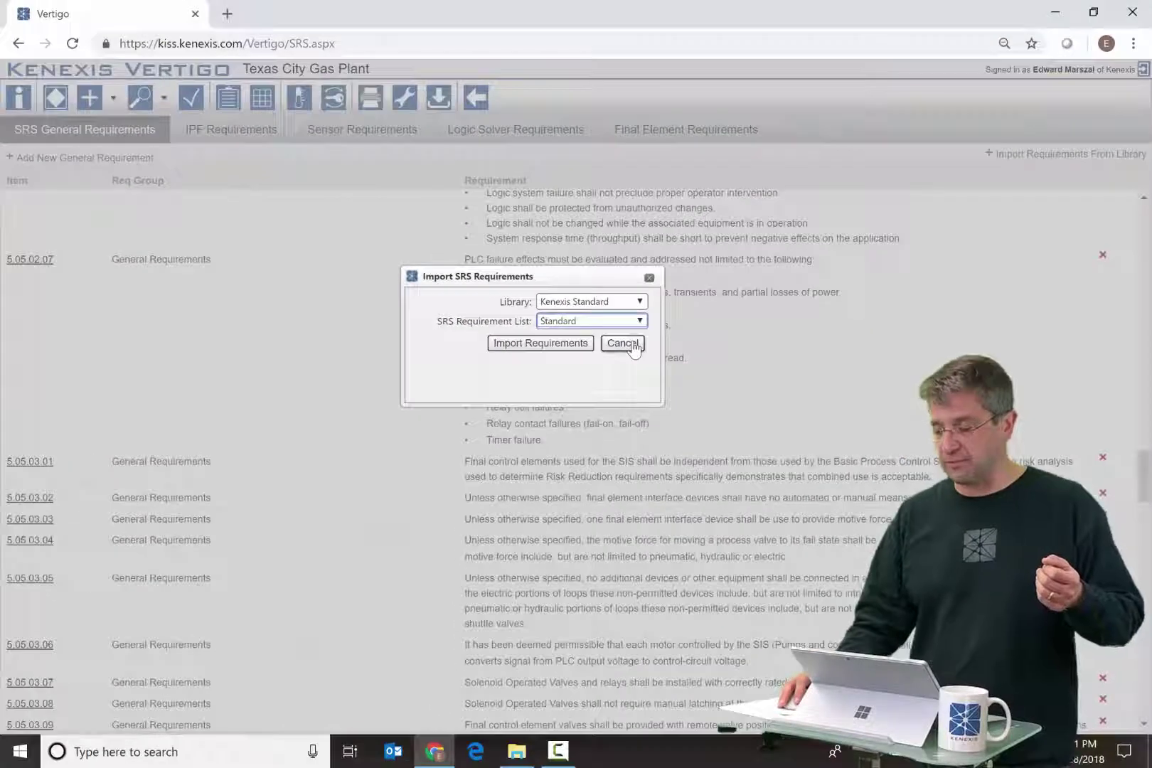
left_click(631, 344)
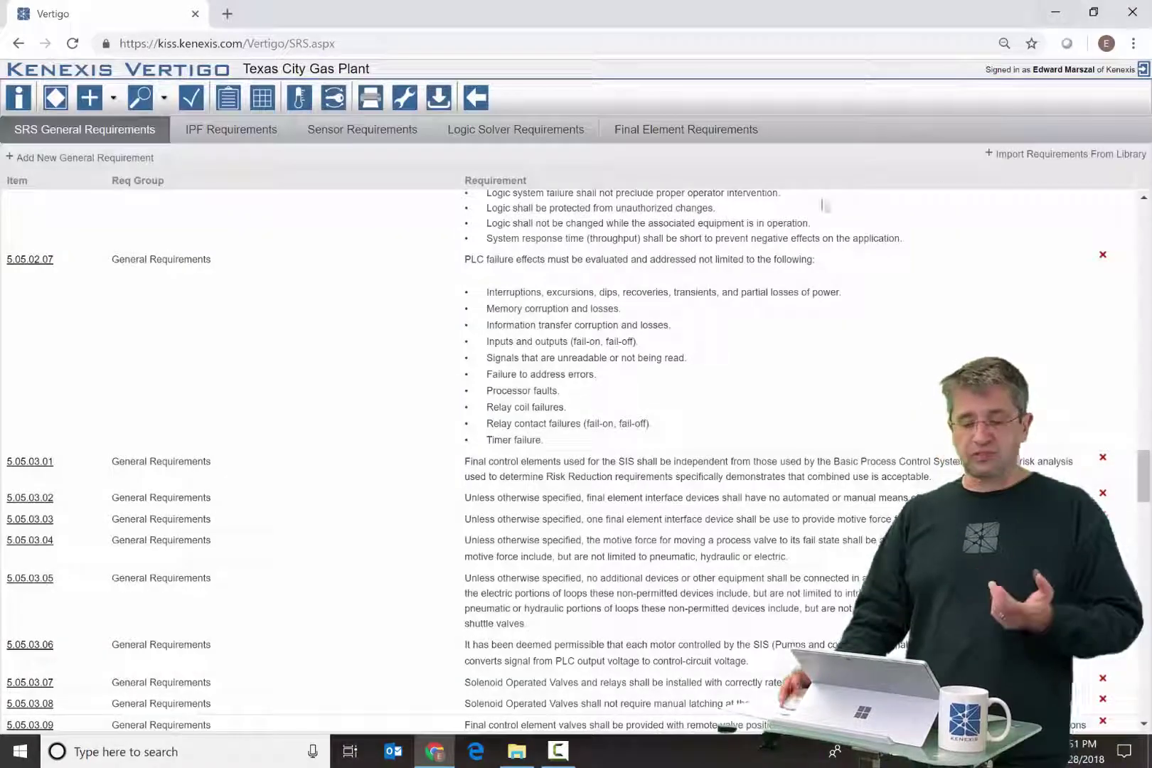
Start a new general requirement with the requirement text "Use blue paint on solenoids.".
scroll(127, 299, "up", 15)
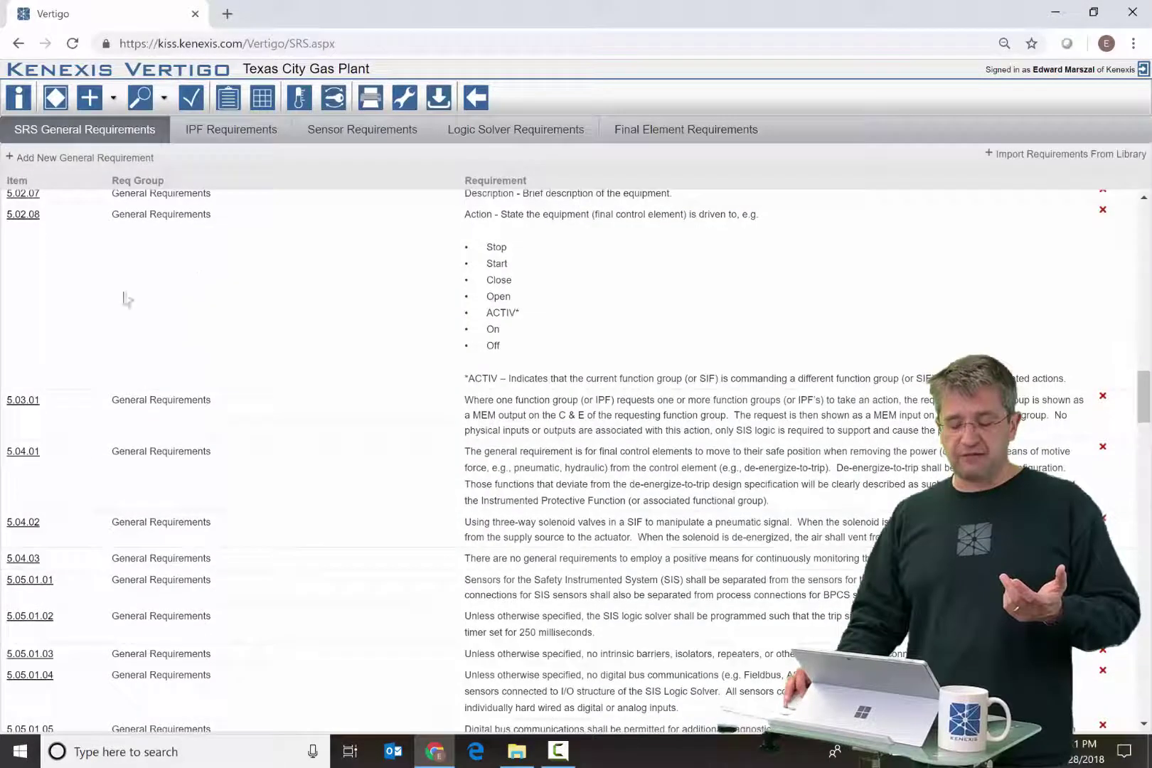
scroll(233, 295, "down", 15)
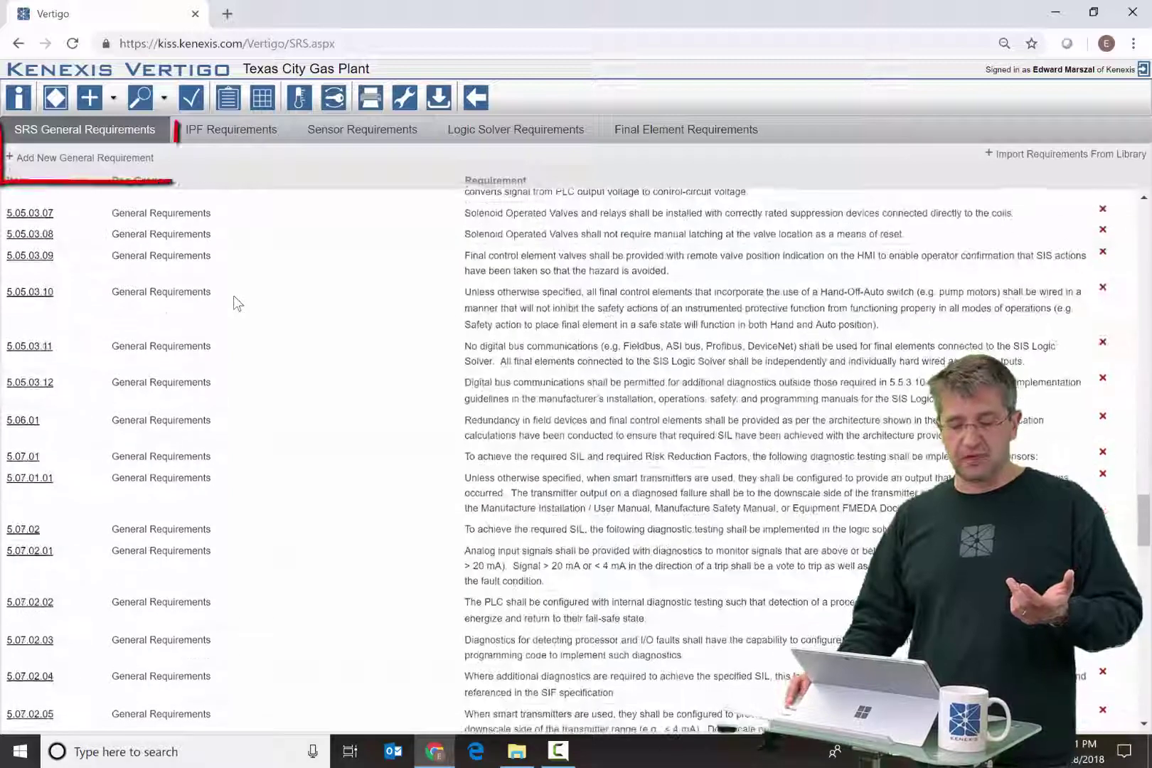
left_click(62, 159)
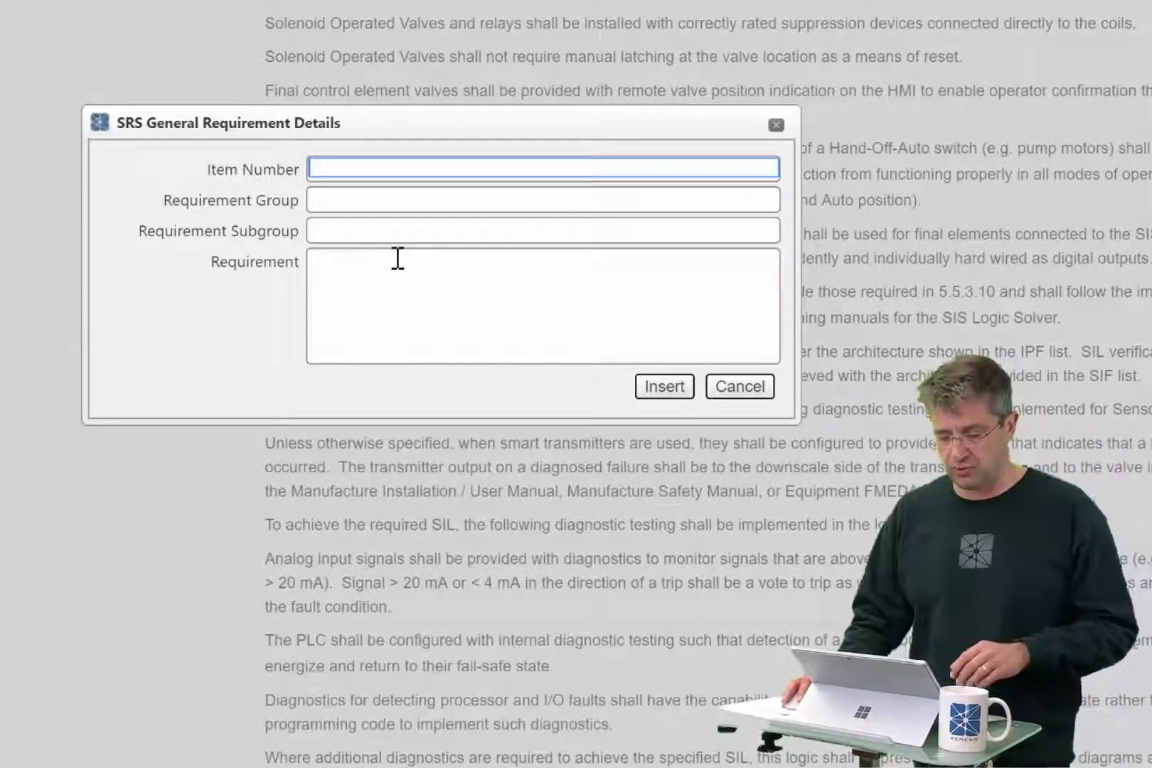
left_click(368, 277)
type("U")
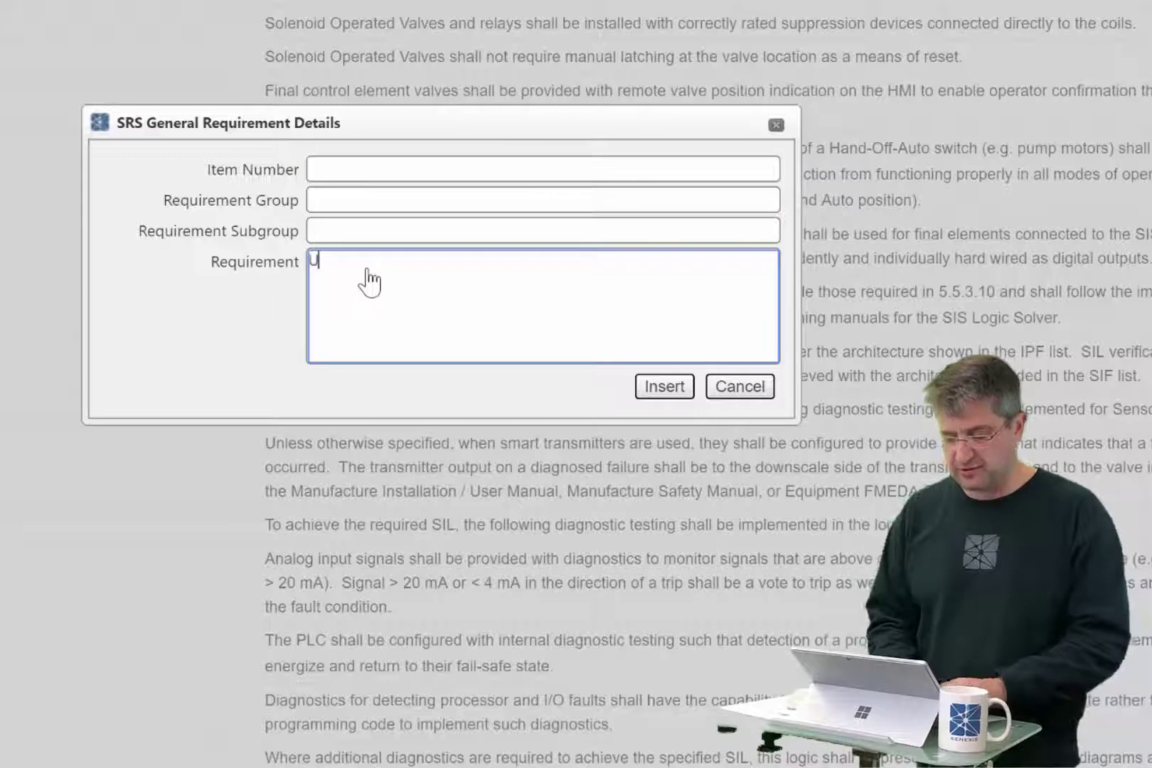
type("se blue ")
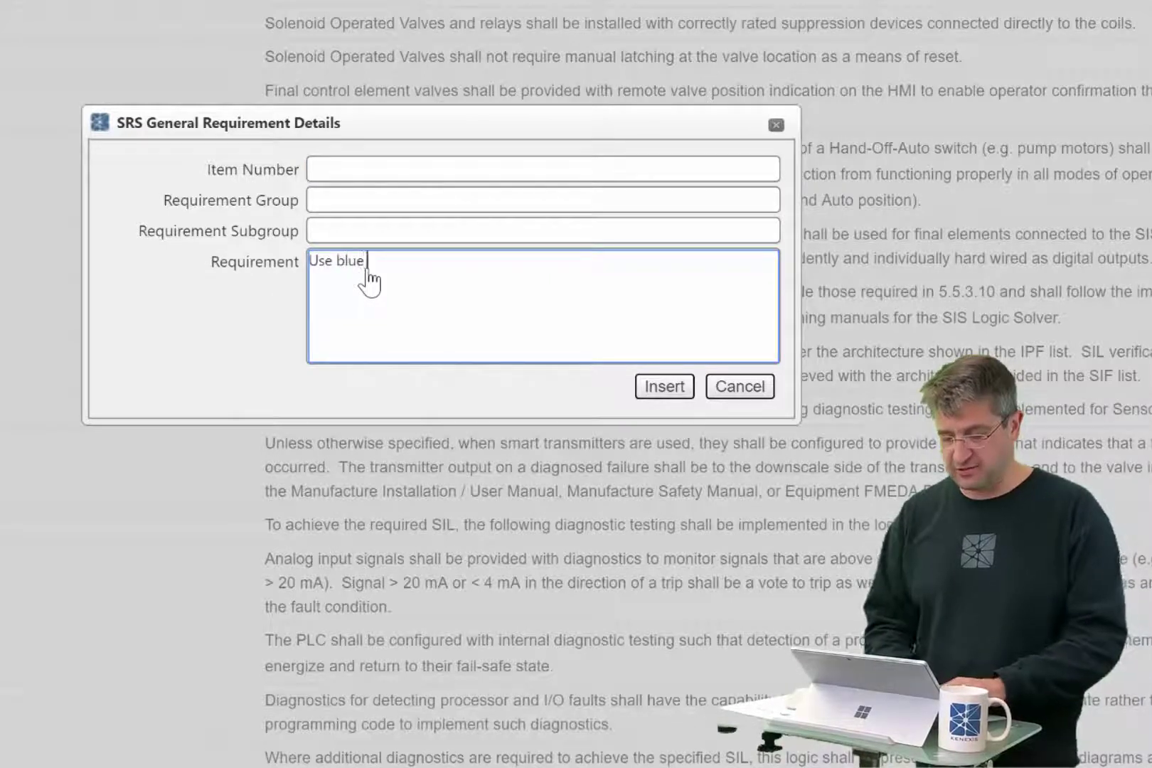
type("paint on solenoids.")
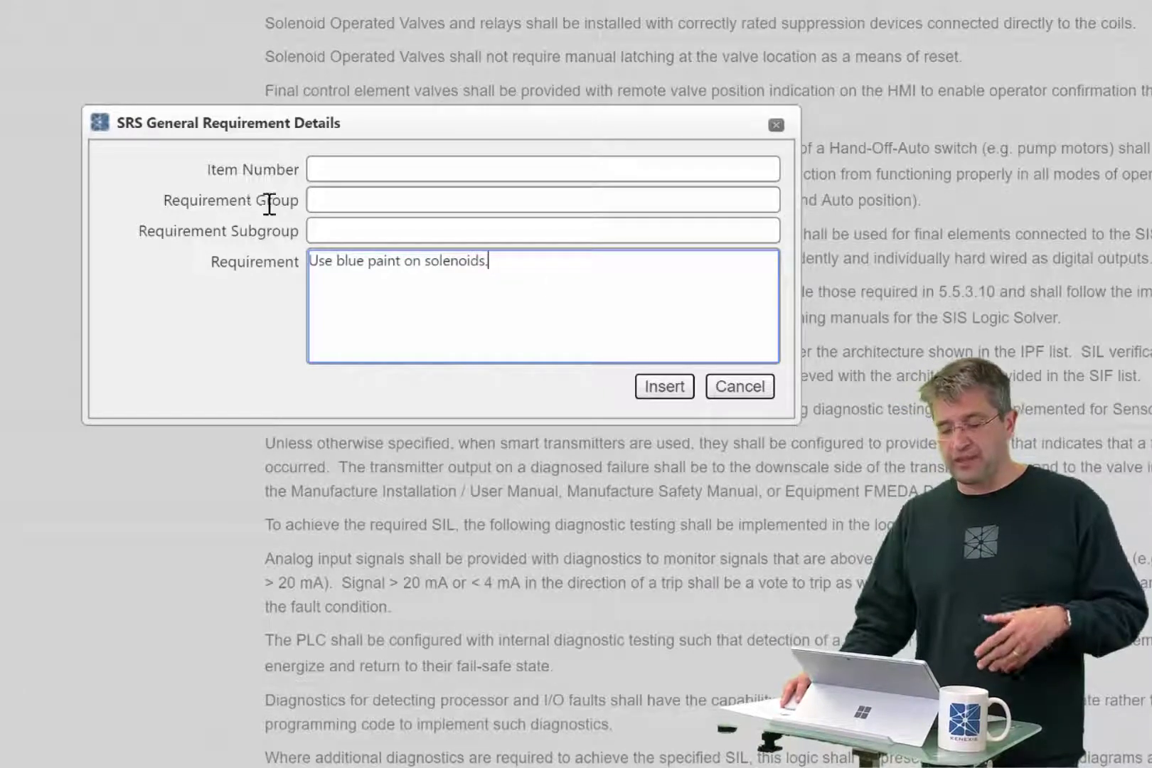
Set the new requirement's item number to 14, group to Field Devices and subgroup to Solenoid Valves, and insert it.
left_click(350, 171)
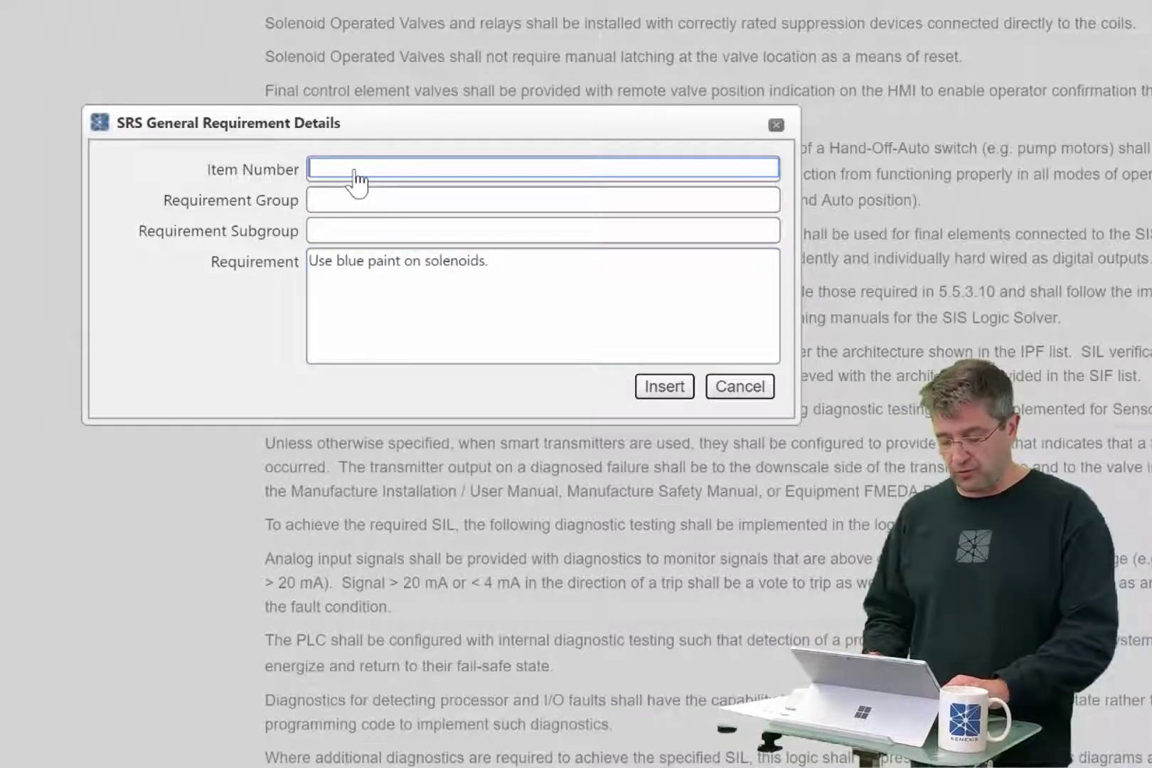
type("14")
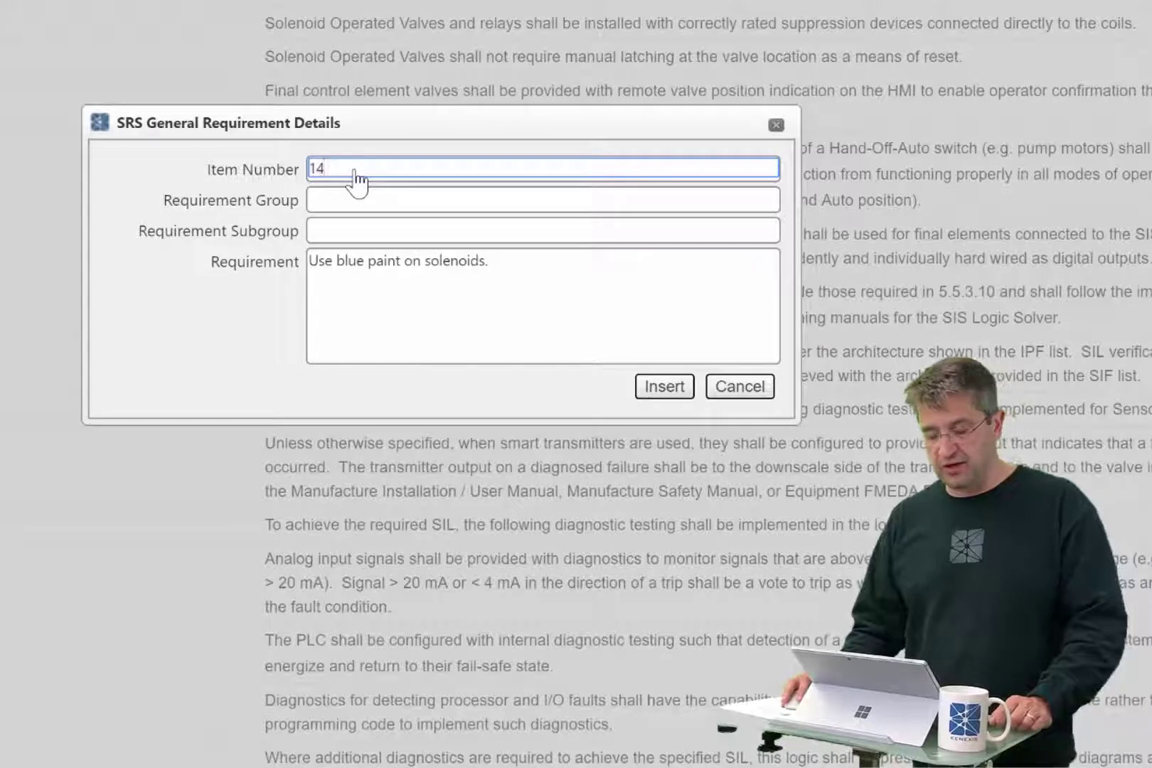
left_click(340, 200)
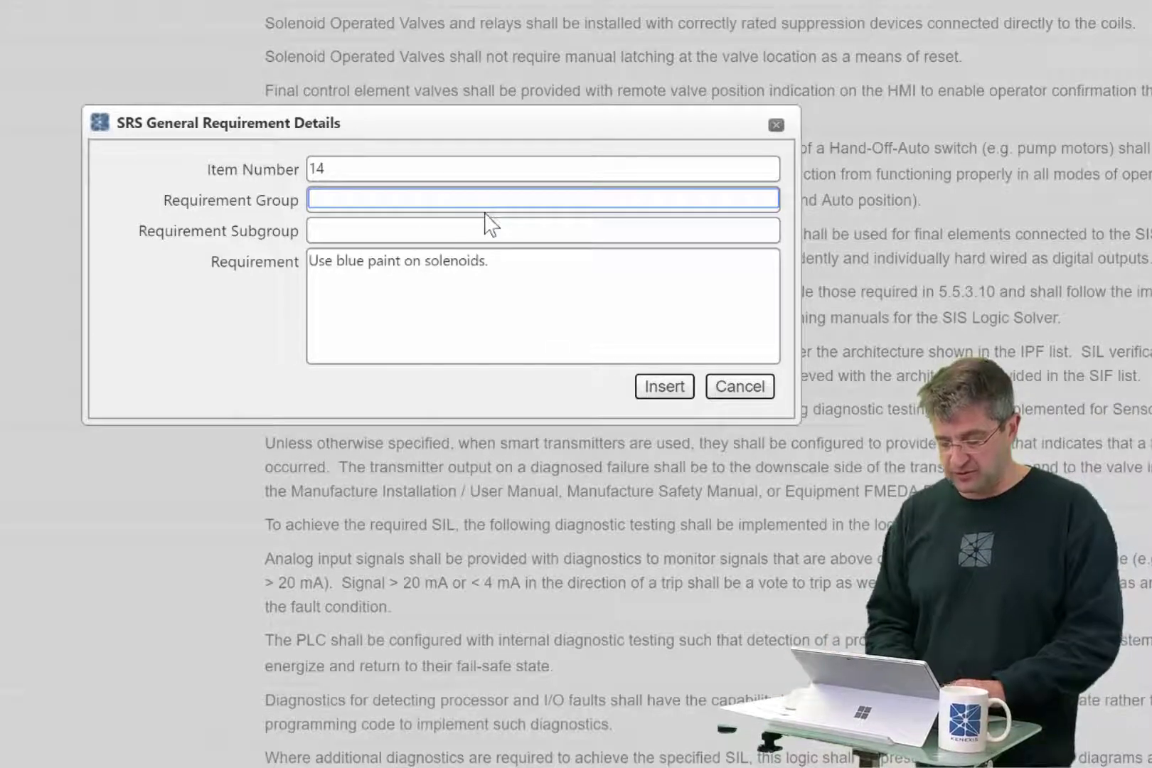
type("Field Devices")
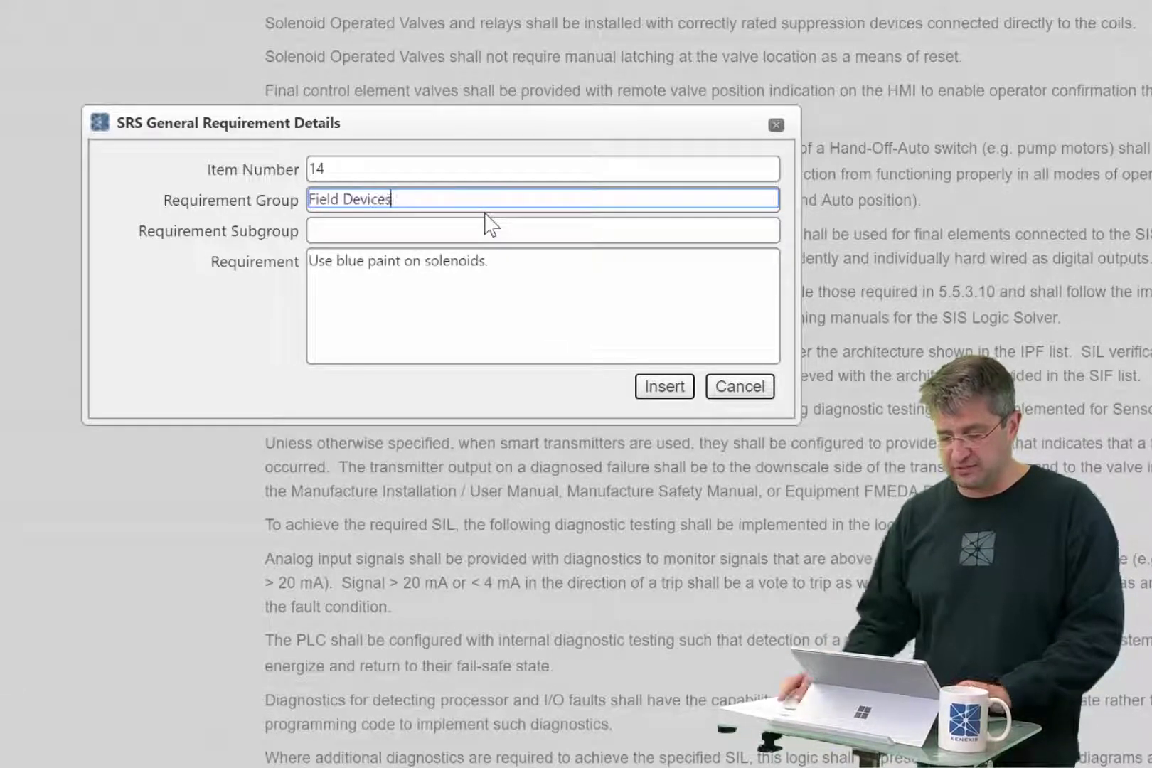
left_click(485, 234)
type("S")
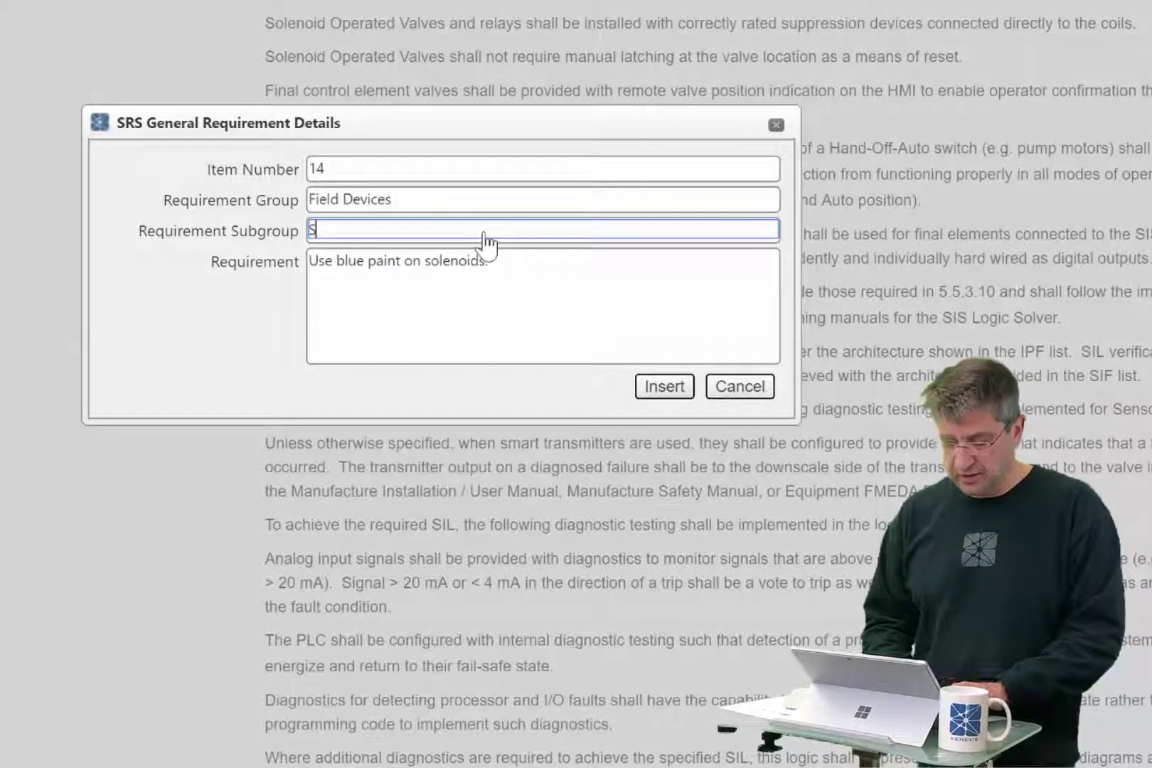
type("olenoid Valves")
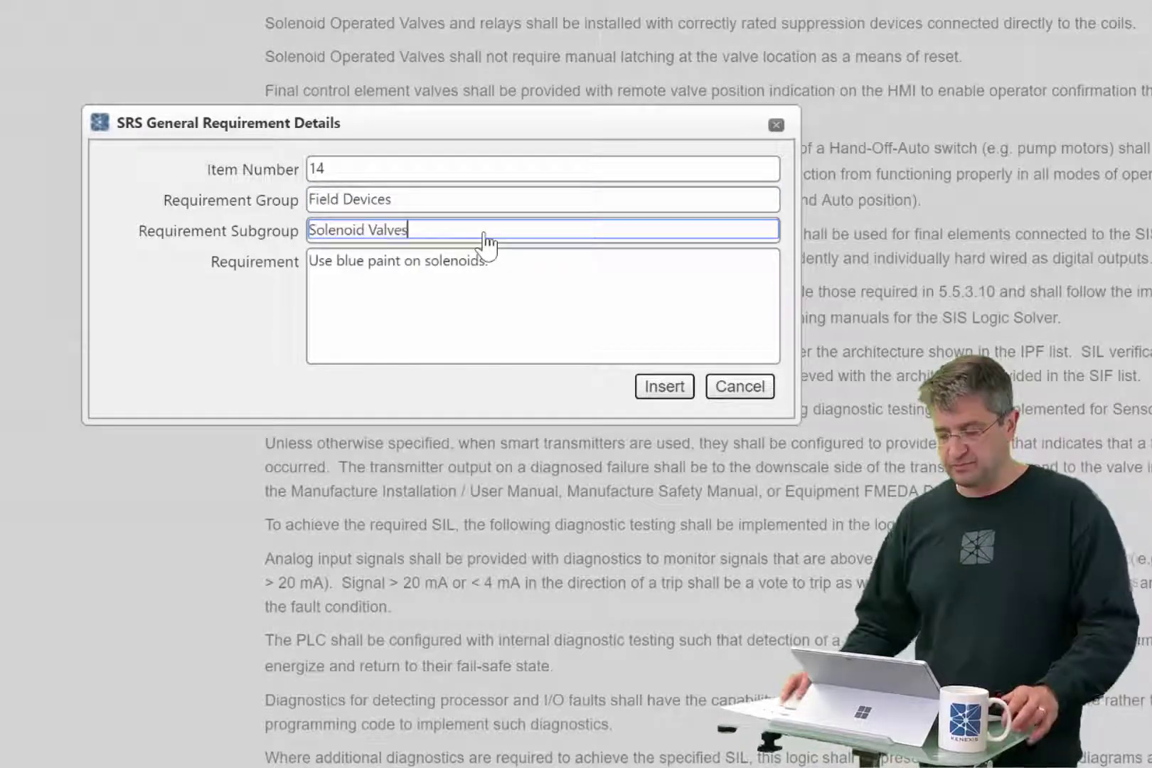
left_click(663, 391)
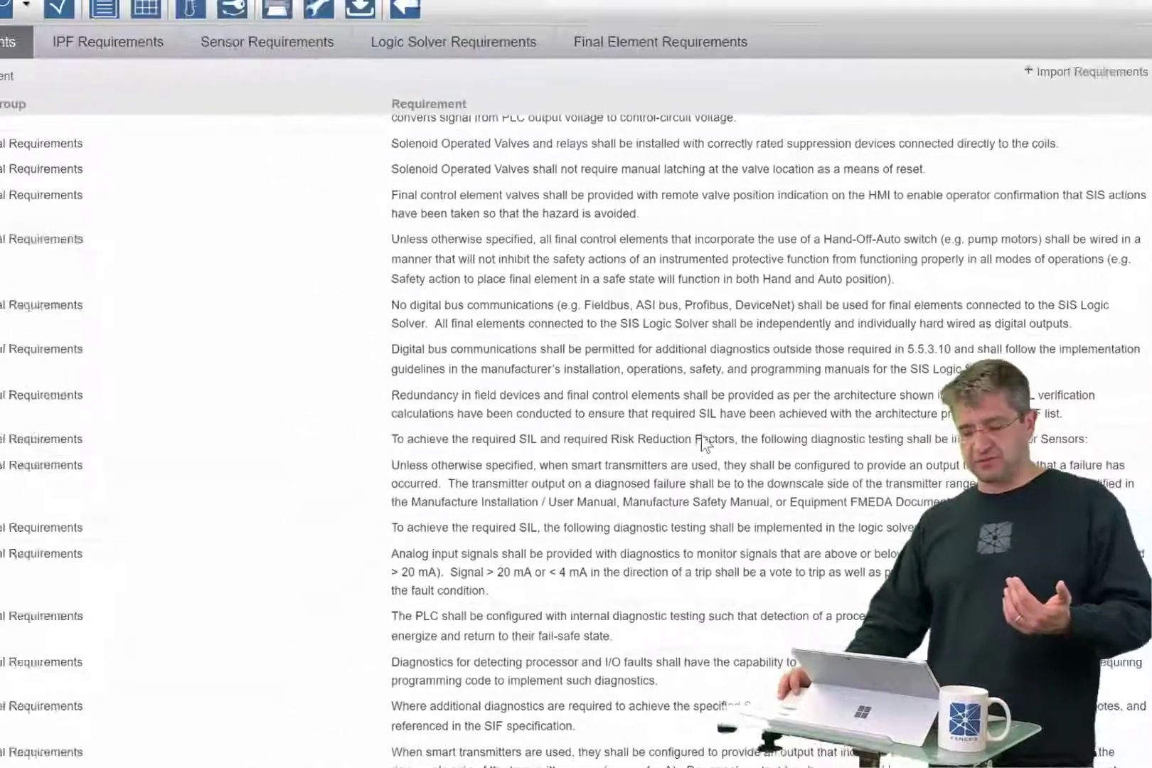
Look for the inserted requirement in the list, and view the details of requirement 1.1 without changing them.
scroll(720, 473, "down", 15)
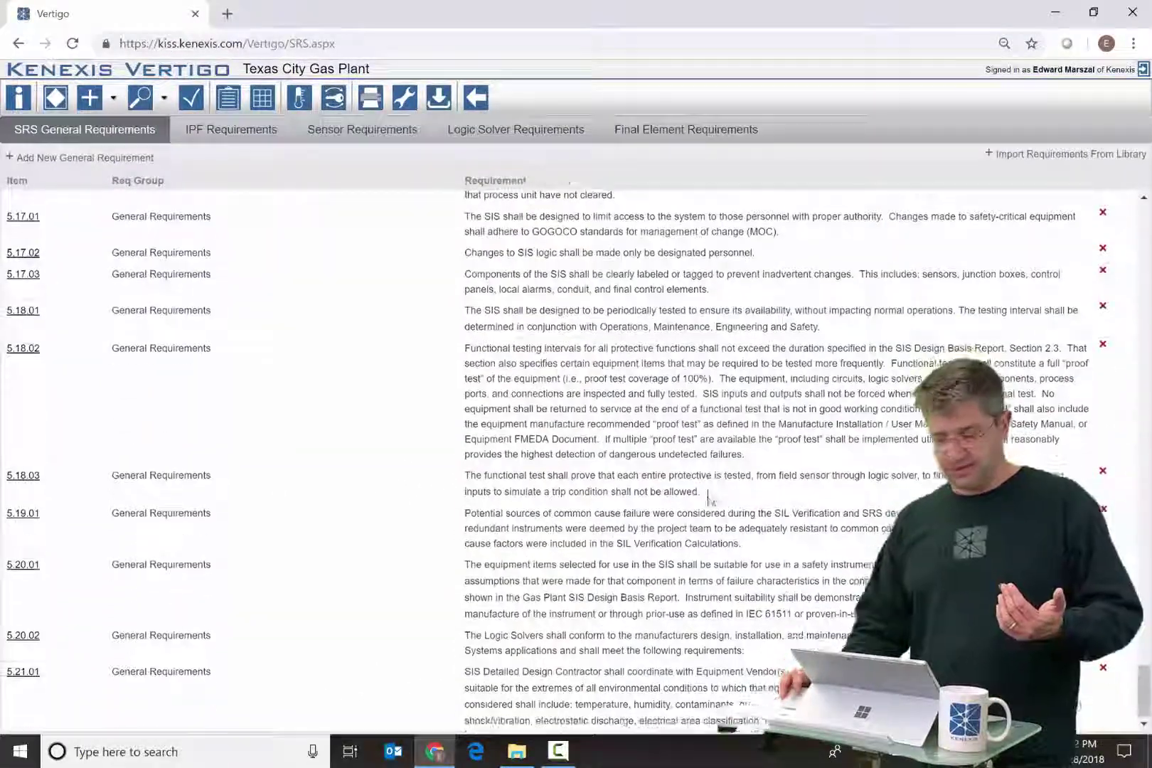
scroll(711, 507, "up", 20)
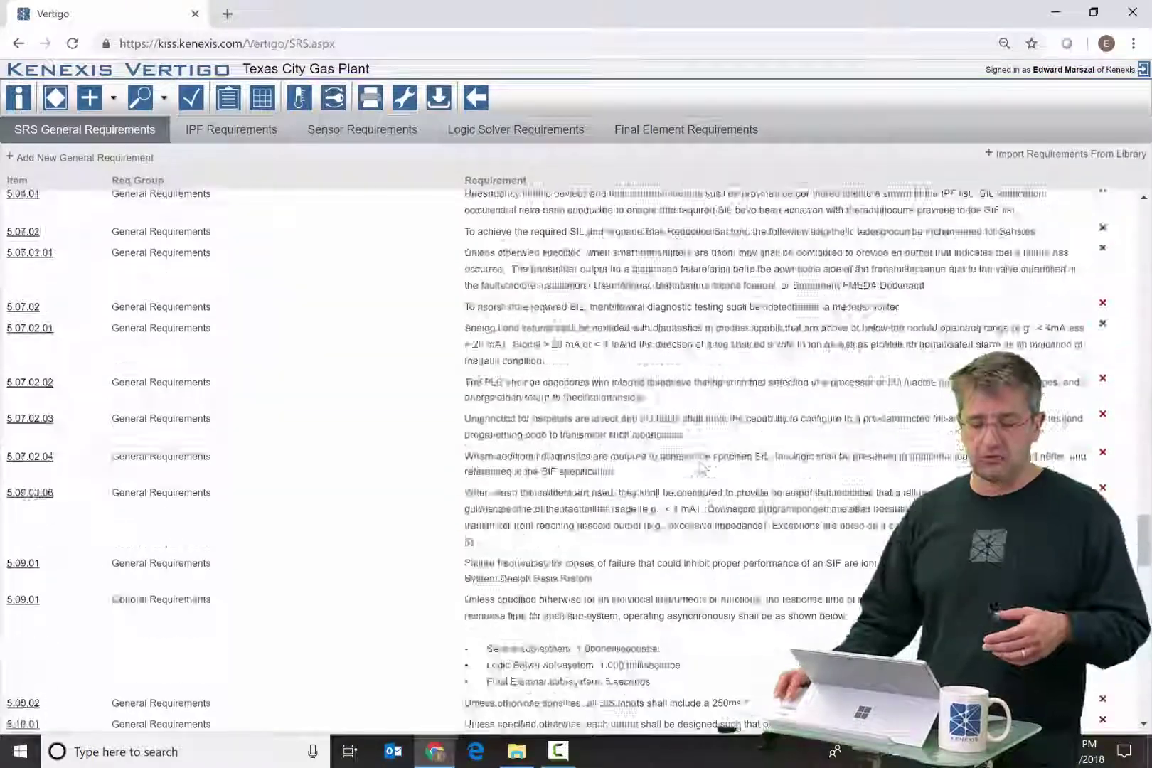
scroll(702, 467, "up", 10)
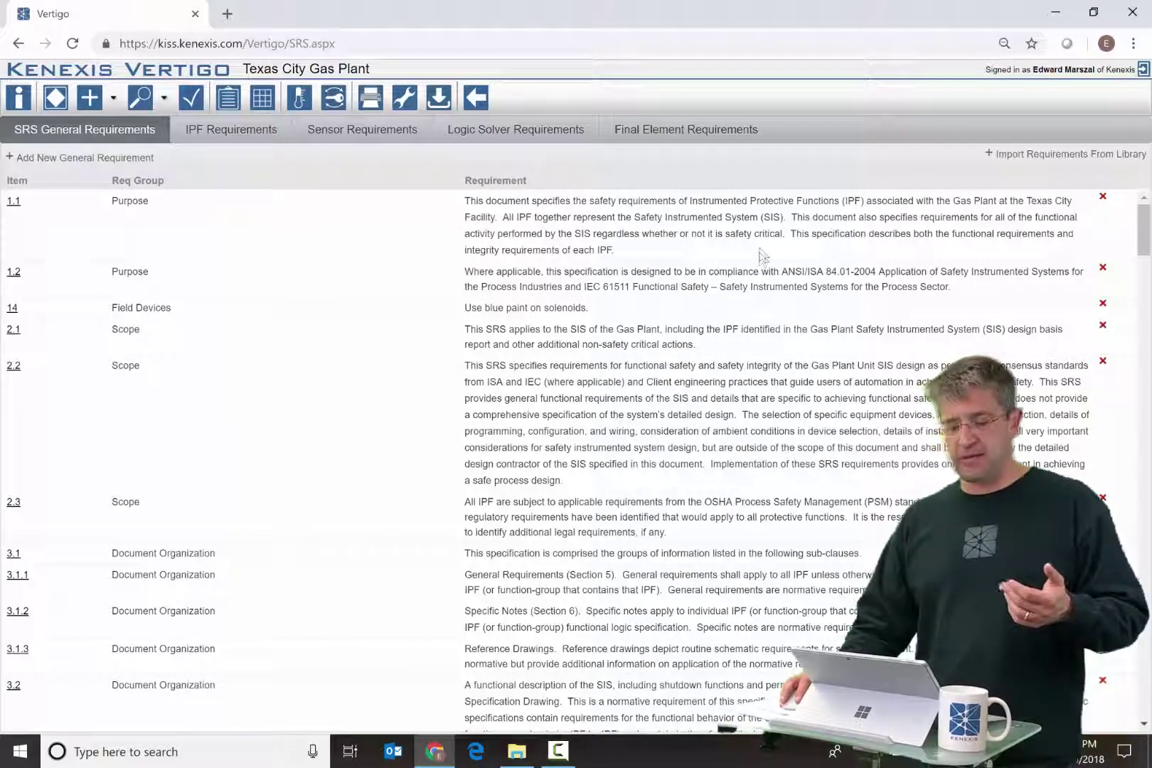
double_click(306, 218)
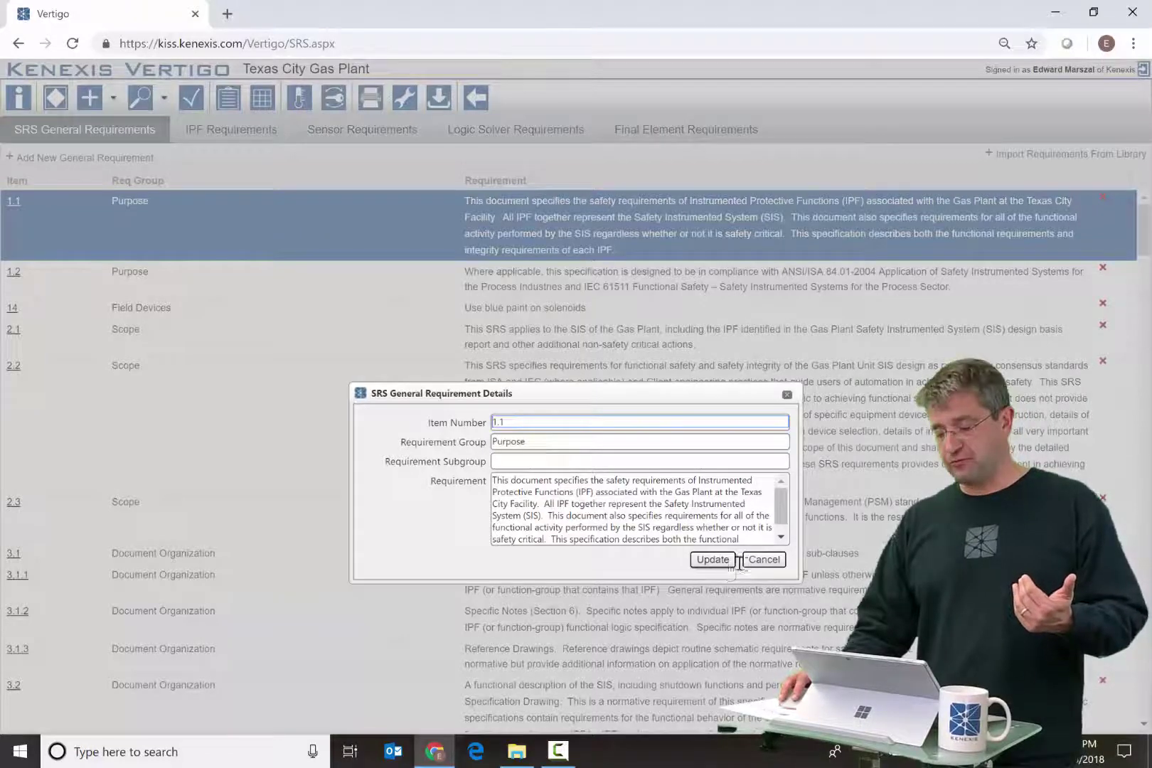
left_click(763, 562)
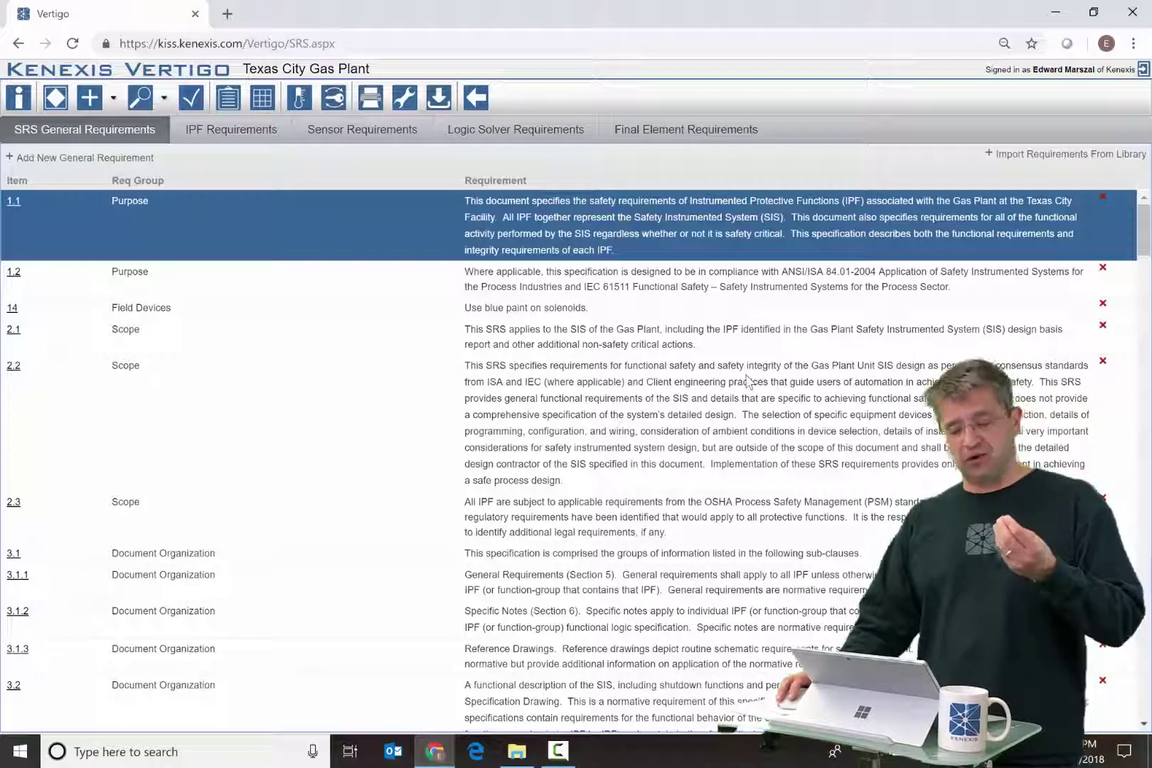
Open a blank details form for another new general requirement.
scroll(747, 381, "down", 4)
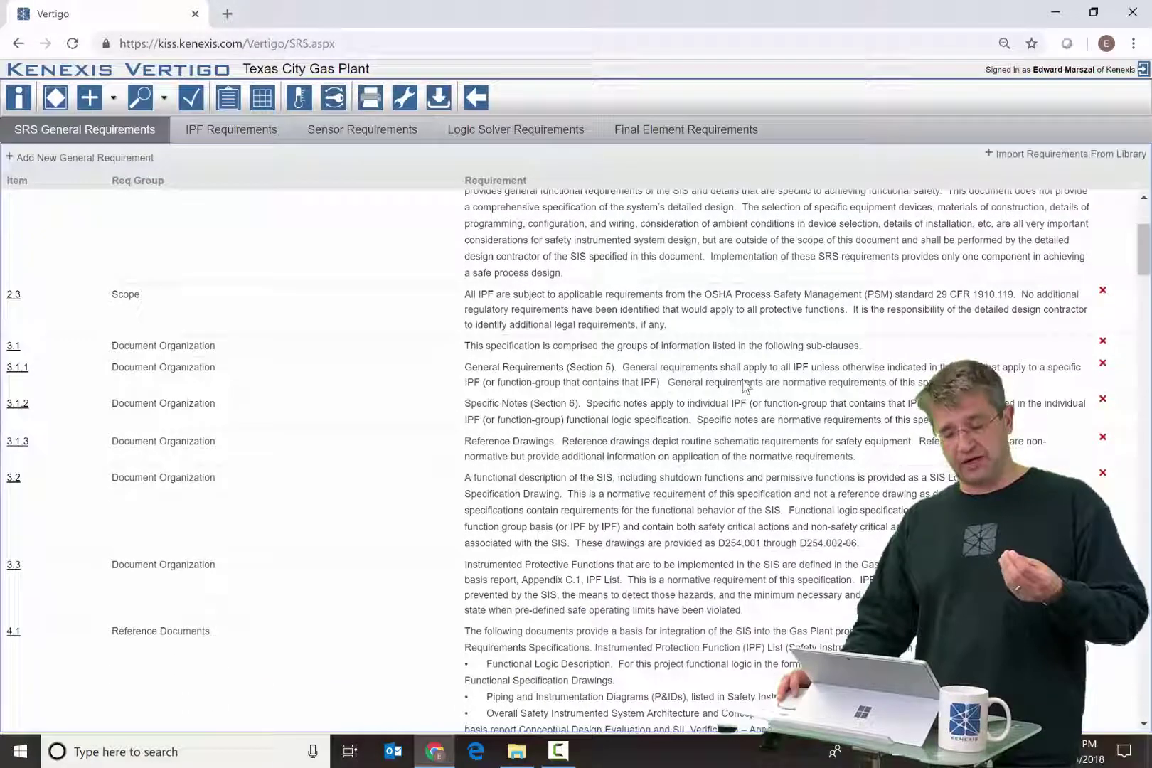
scroll(745, 386, "down", 1)
scroll(744, 386, "down", 7)
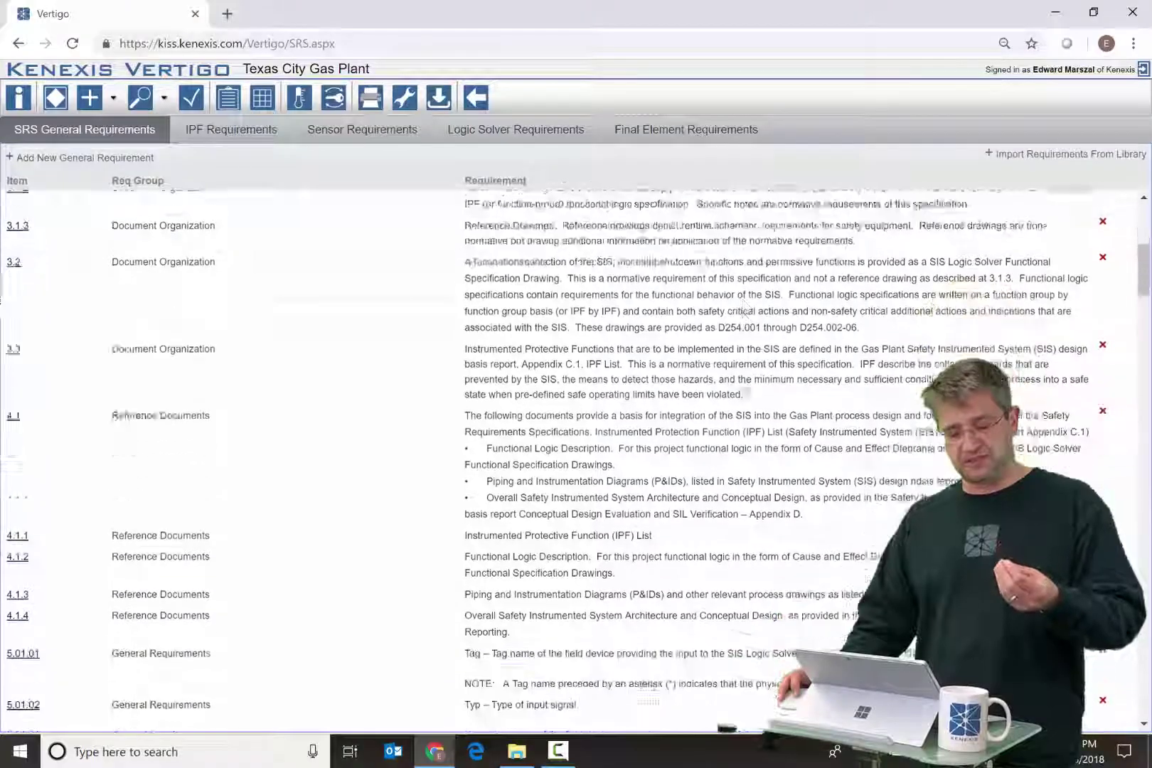
scroll(742, 390, "down", 4)
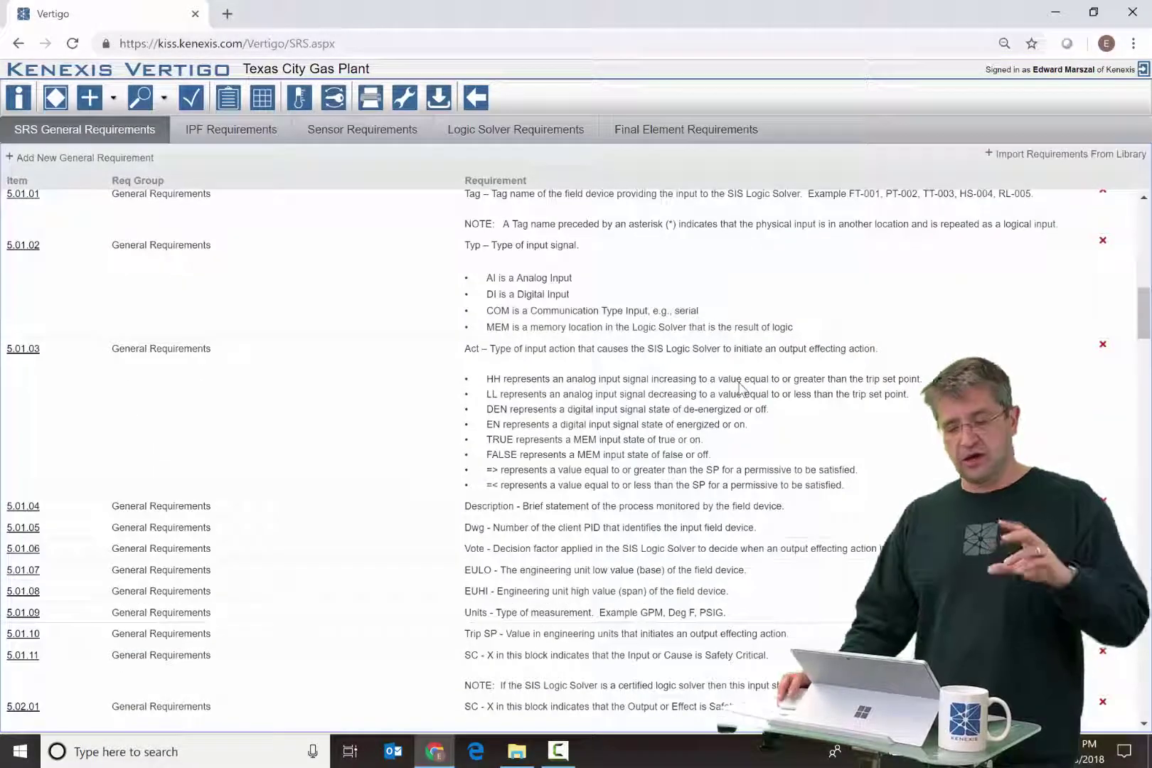
scroll(739, 388, "down", 15)
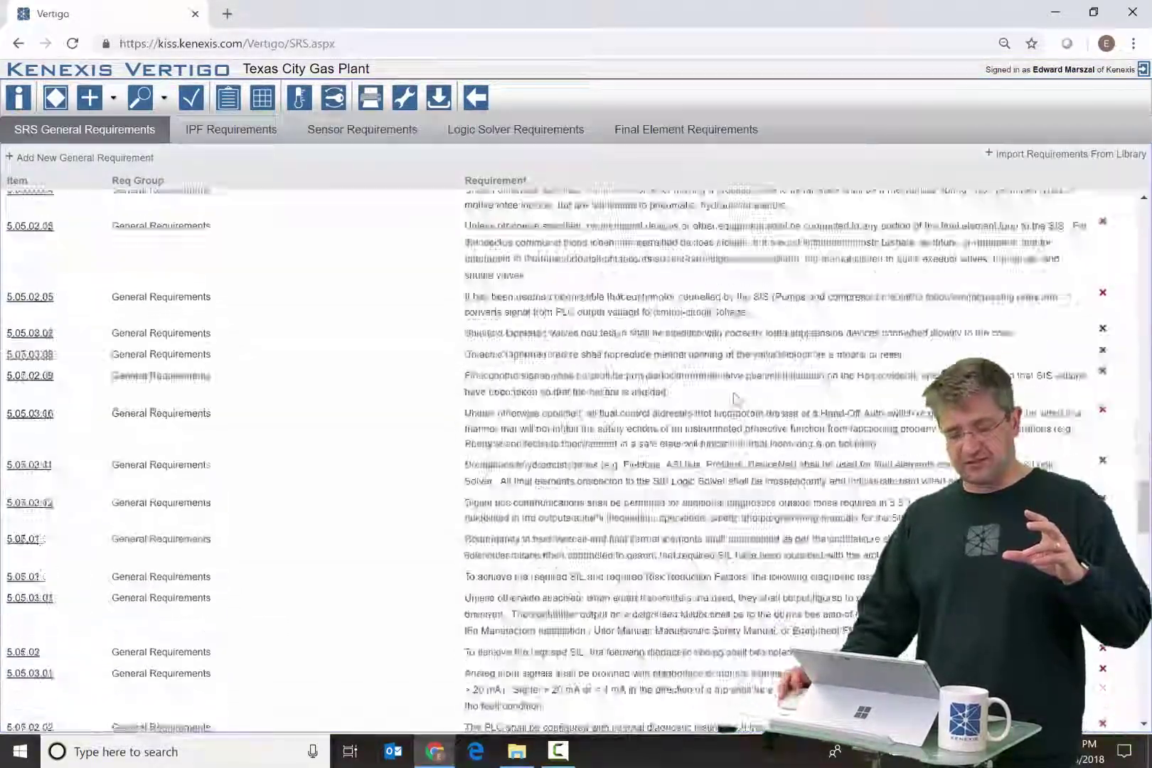
scroll(736, 395, "down", 5)
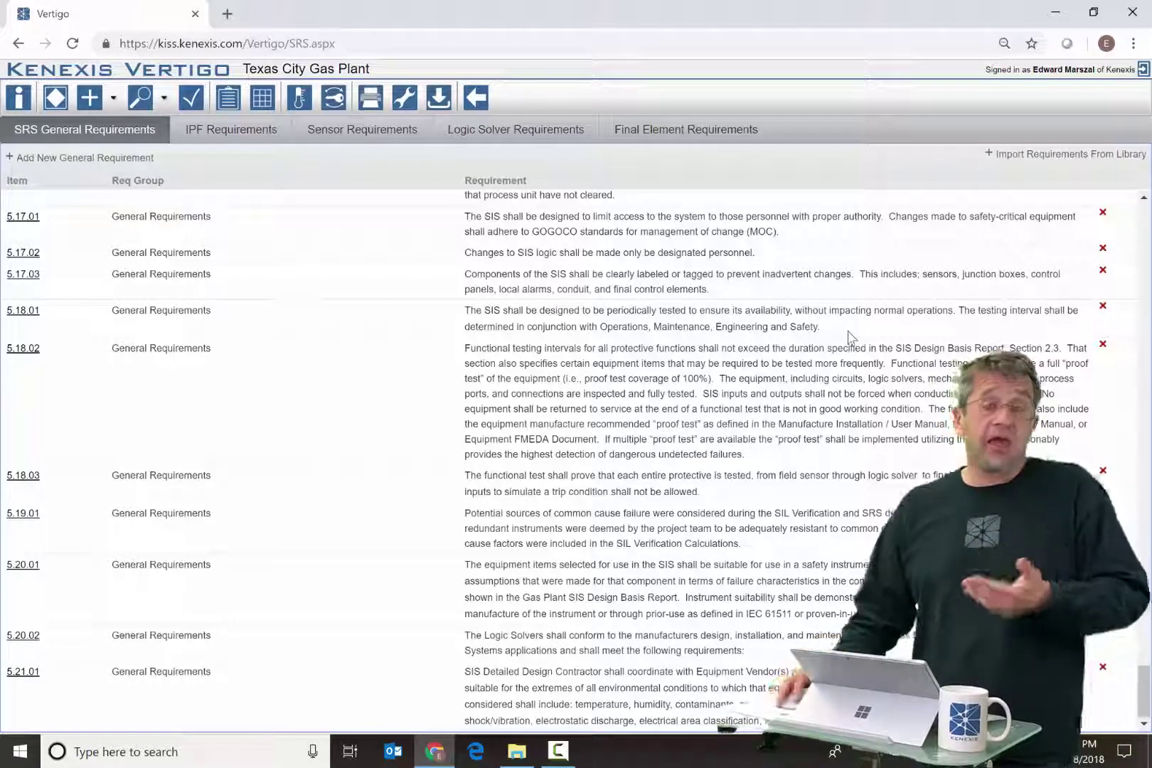
left_click(120, 158)
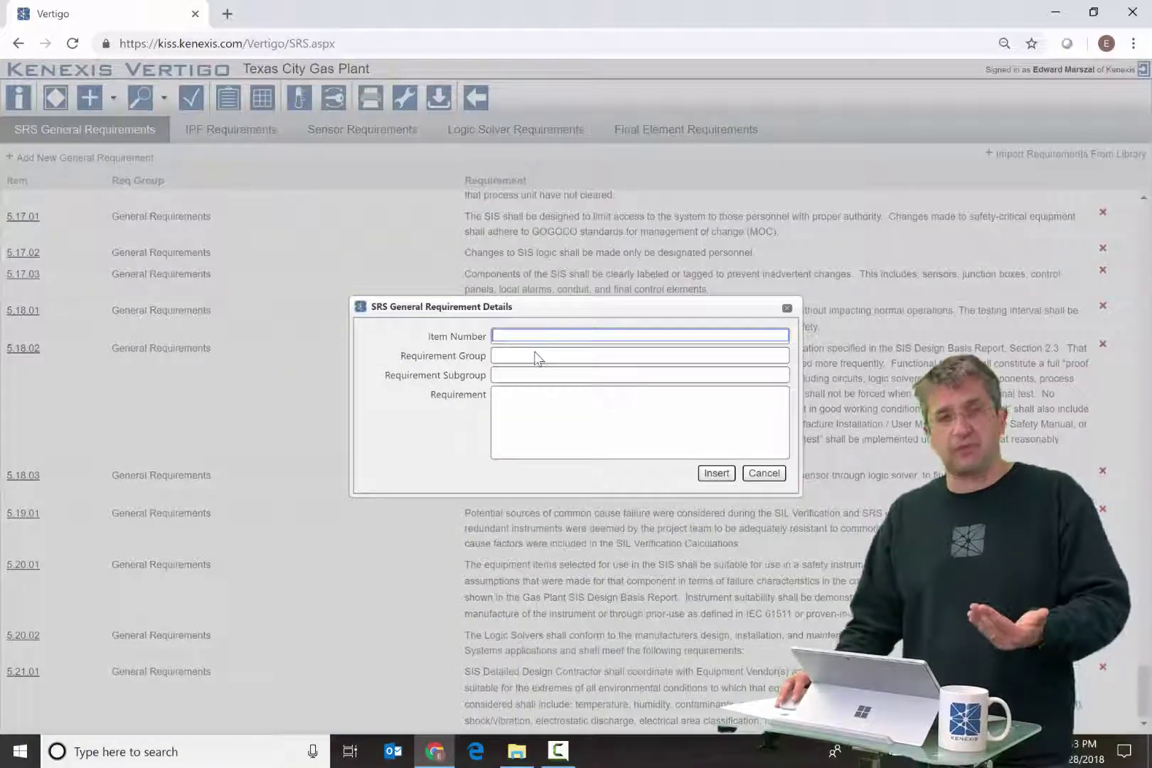